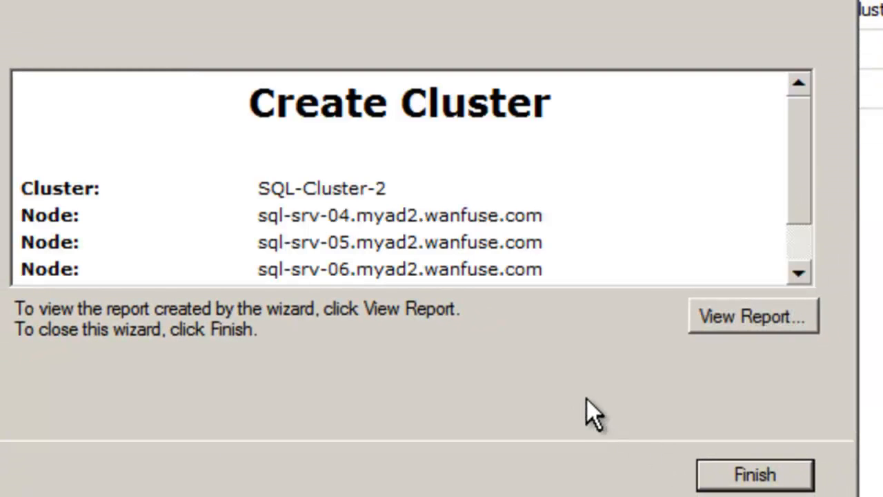
Open the Create Cluster report for SQL-Cluster-2 and review its entries through to the end of the report.
left_click(745, 322)
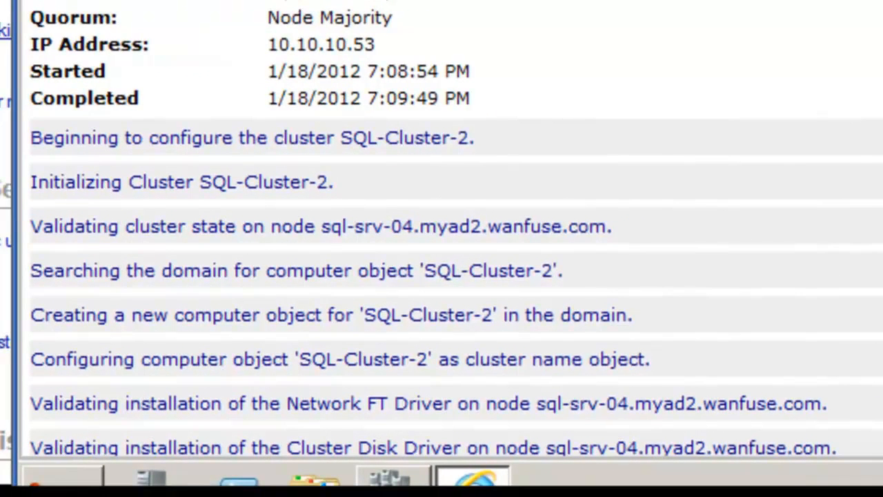
scroll(455, 228, "down", 5)
scroll(455, 227, "down", 20)
scroll(455, 228, "down", 3)
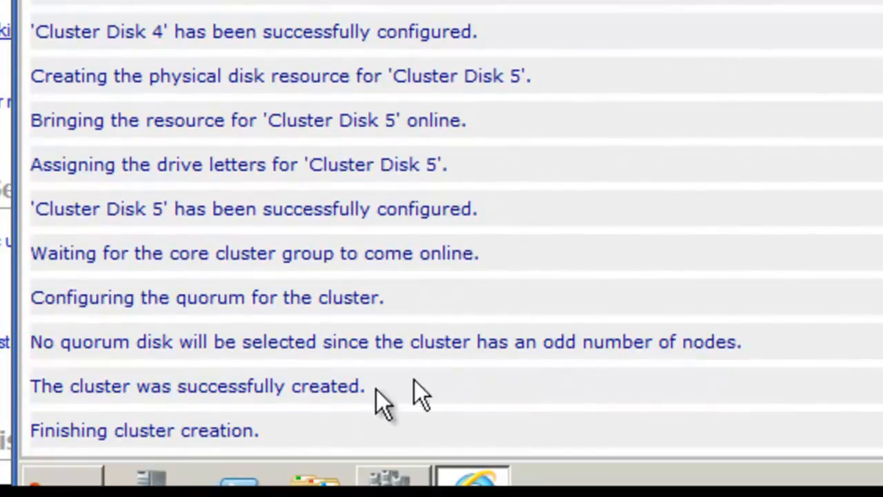
left_click_drag(373, 386, 33, 395)
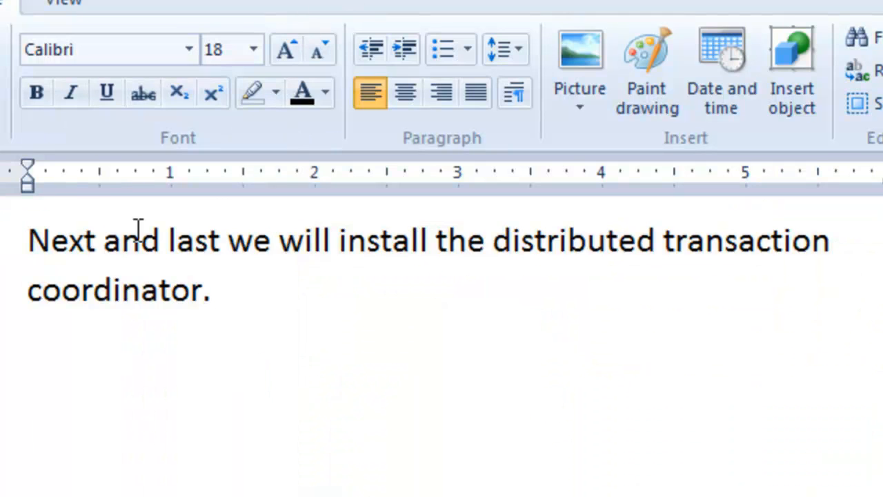
left_click(10, 250)
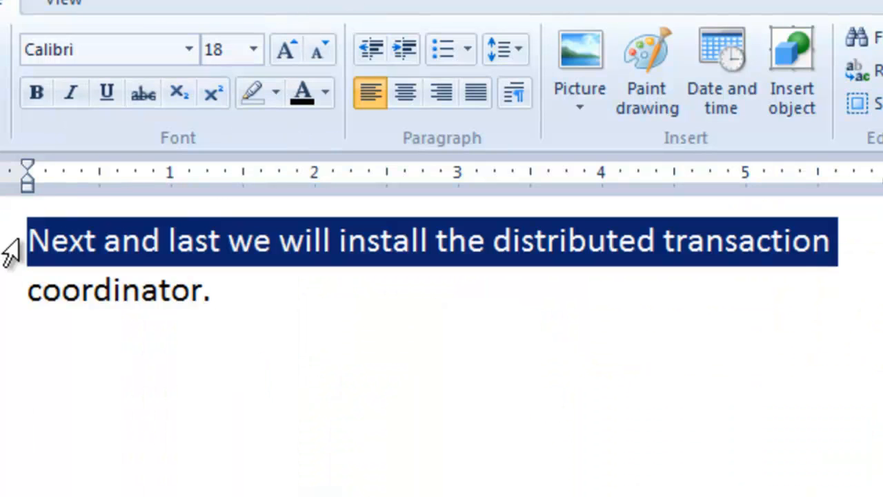
left_click(7, 294)
left_click_drag(8, 248, 7, 300)
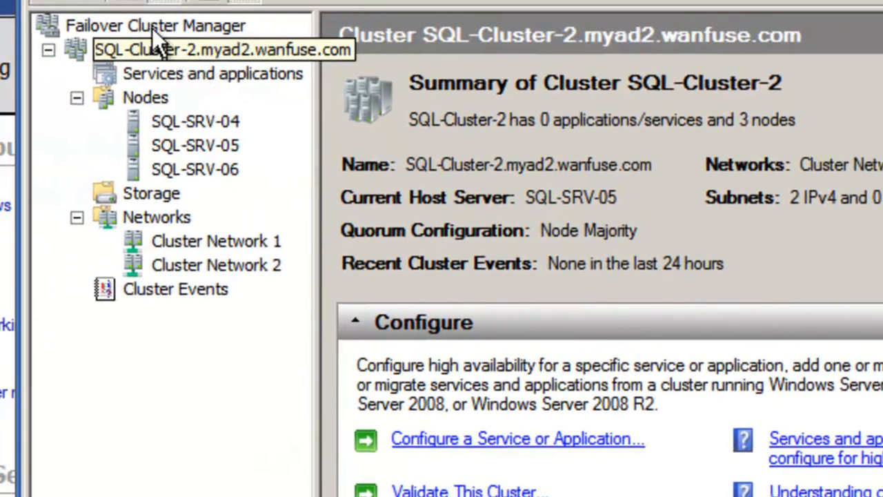
Start configuring a highly available service on SQL-Cluster-2 and choose Distributed Transaction Coordinator (DTC).
left_click(152, 28)
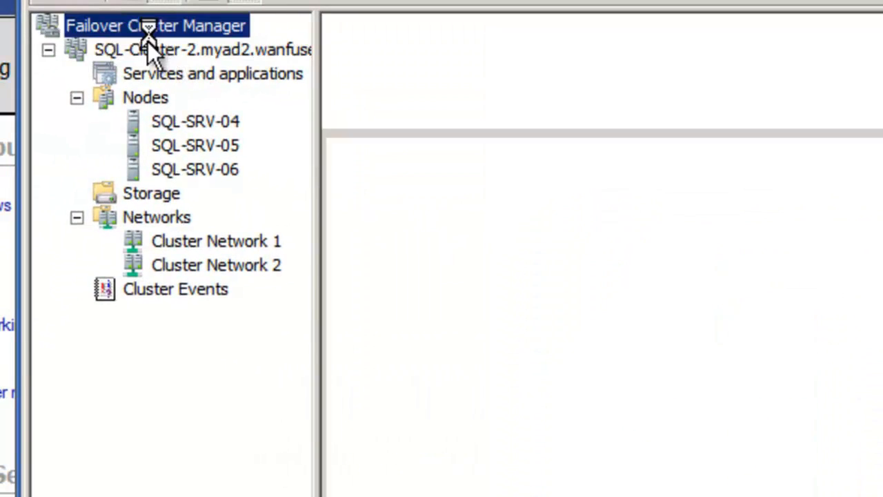
right_click(144, 41)
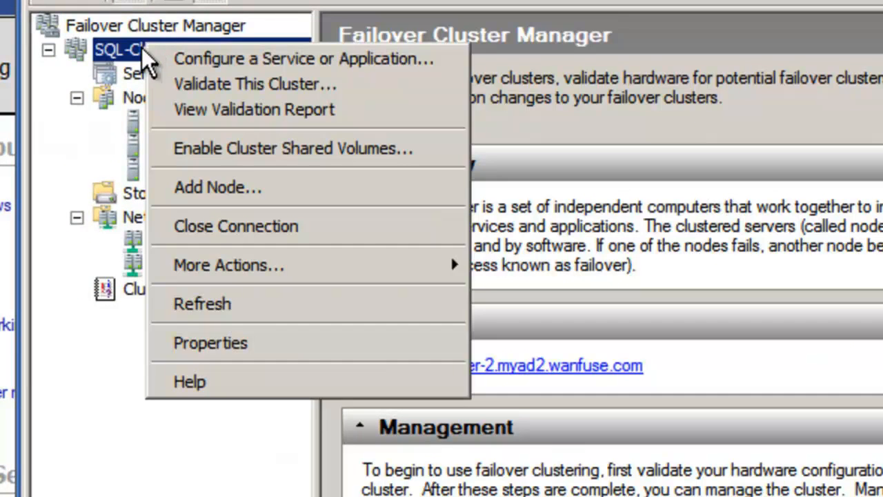
left_click(142, 47)
right_click(141, 48)
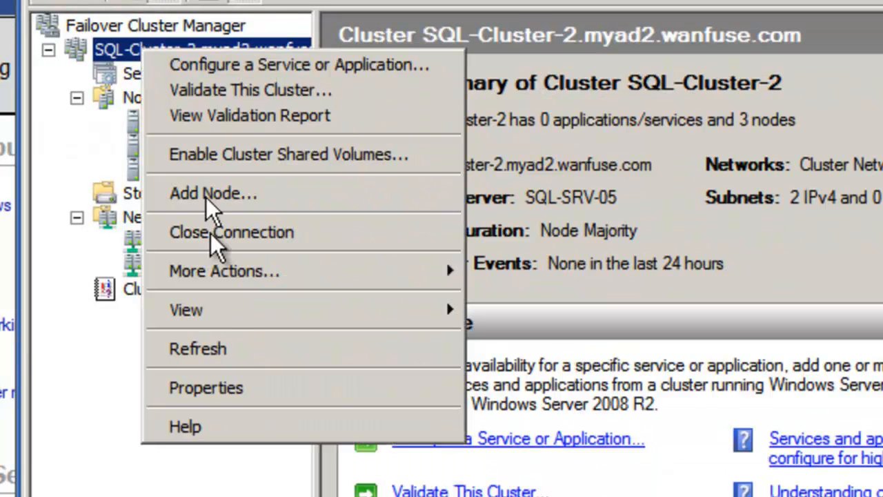
left_click(273, 68)
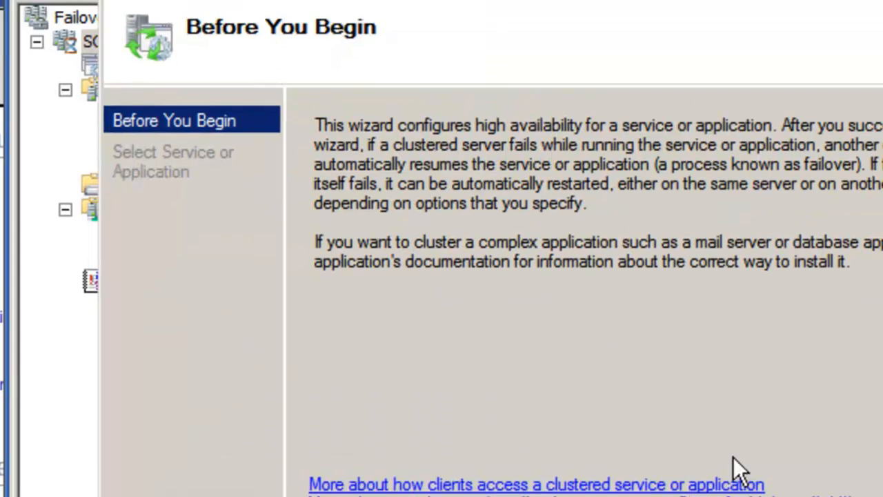
left_click(680, 469)
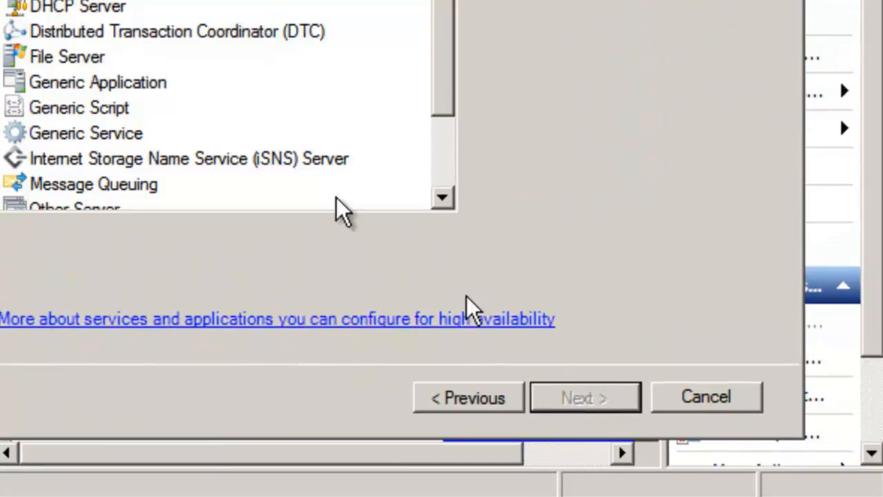
left_click(78, 31)
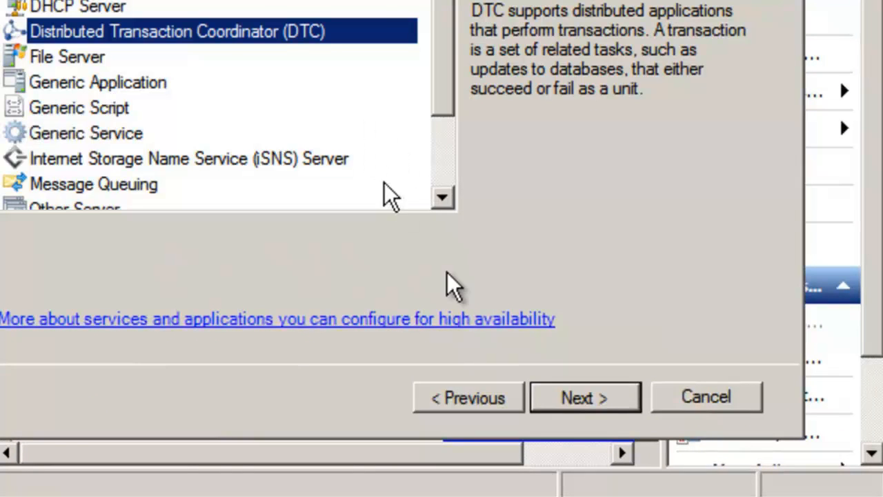
left_click(584, 399)
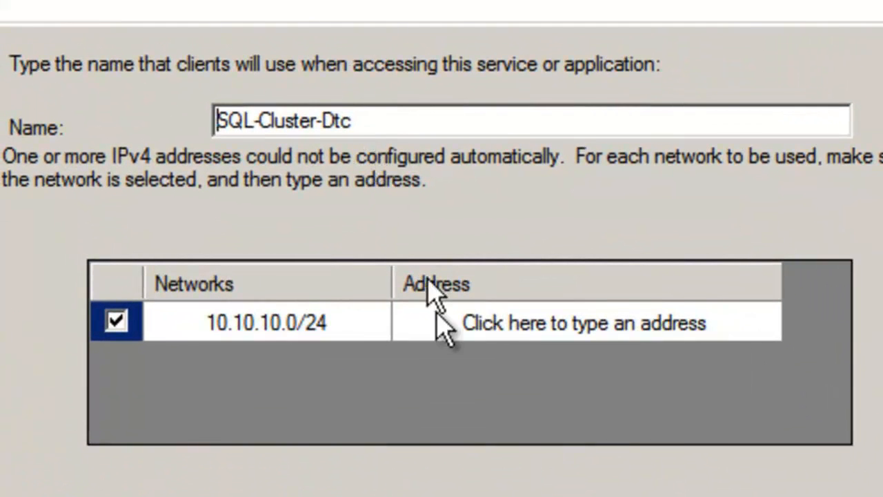
Give the DTC service the address 10.10.10.54 on the 10.10.10.0/24 network and assign Cluster Disk 1 as its storage.
left_click(473, 323)
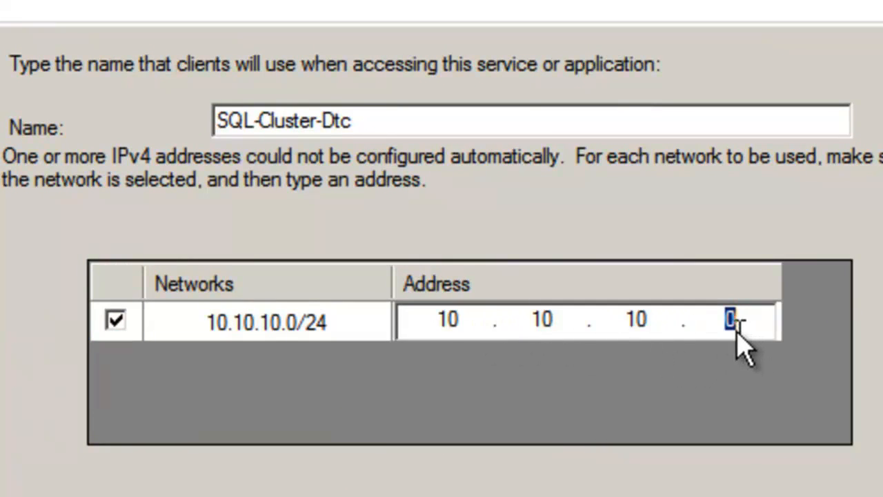
type("54")
key("Return")
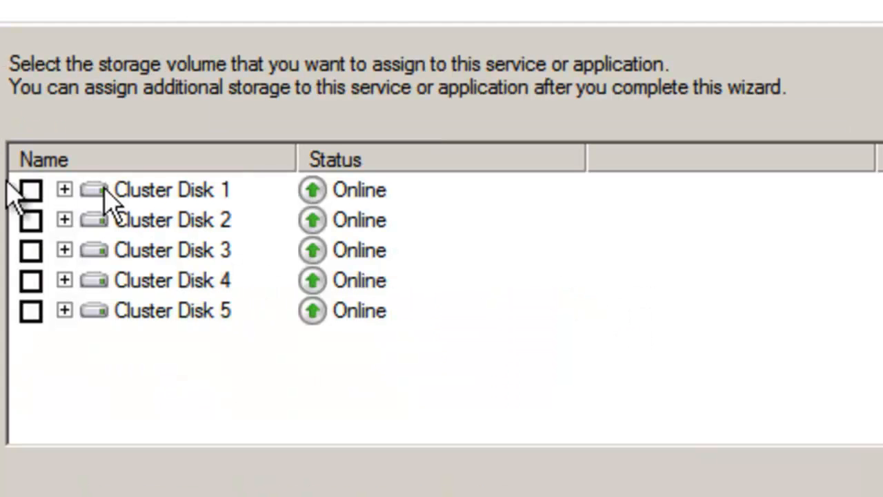
left_click(32, 191)
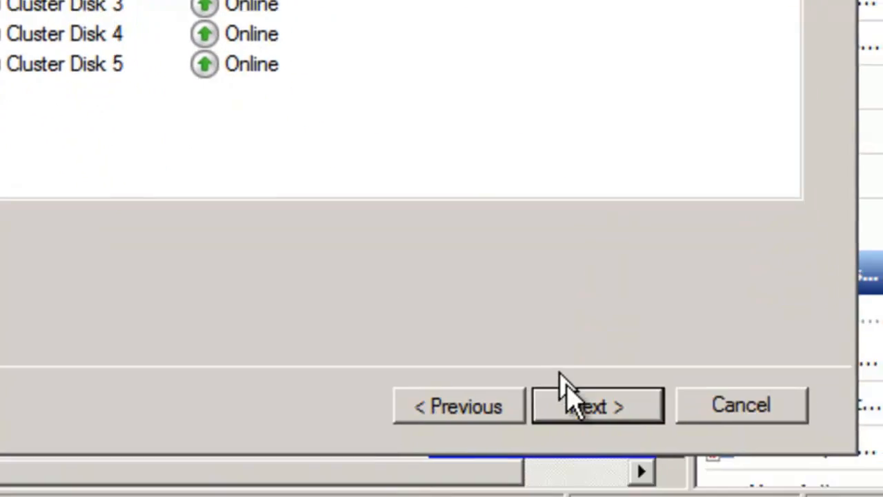
left_click(583, 388)
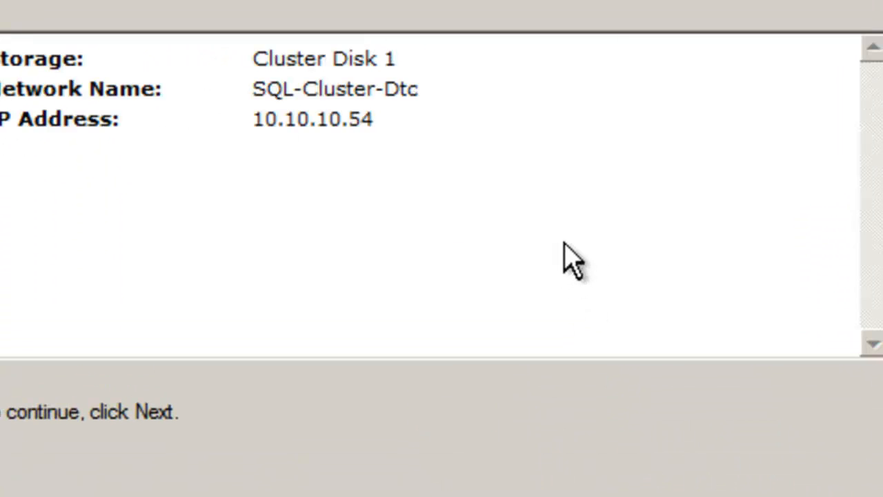
Confirm and complete the DTC high availability configuration, and select the SQL-Cluster-Dtc service in the cluster tree.
left_click(637, 425)
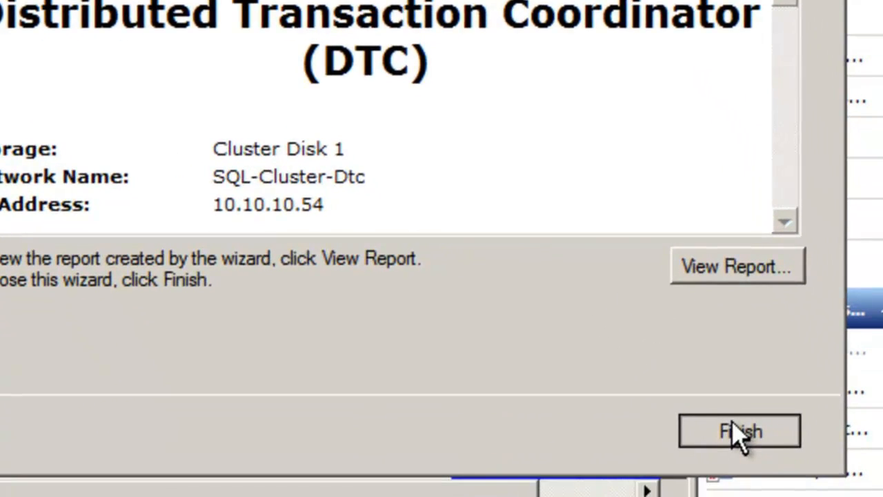
left_click(739, 433)
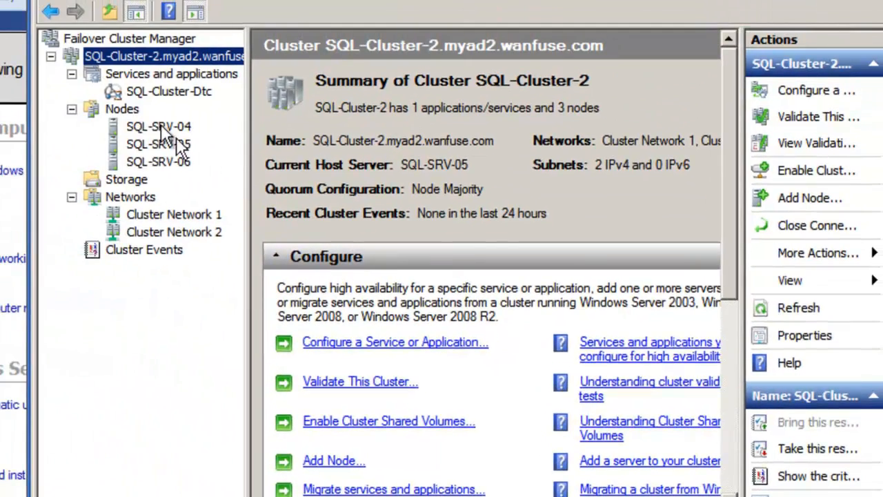
left_click(146, 93)
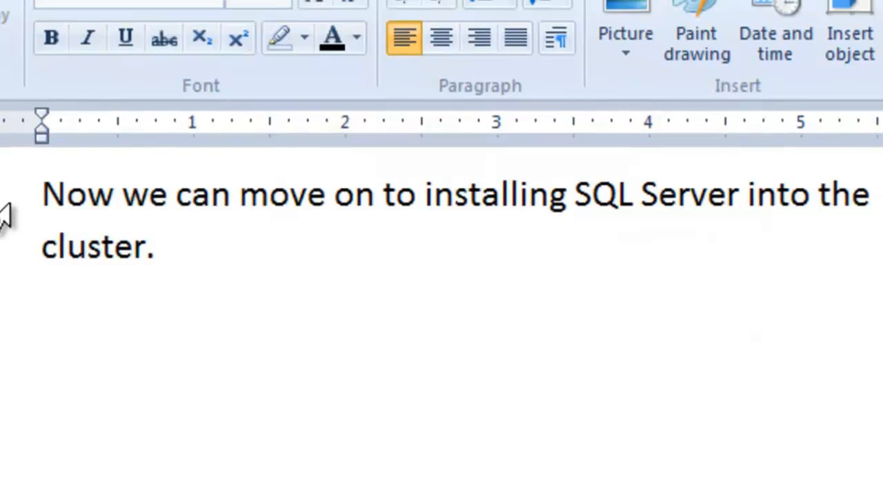
left_click(14, 209)
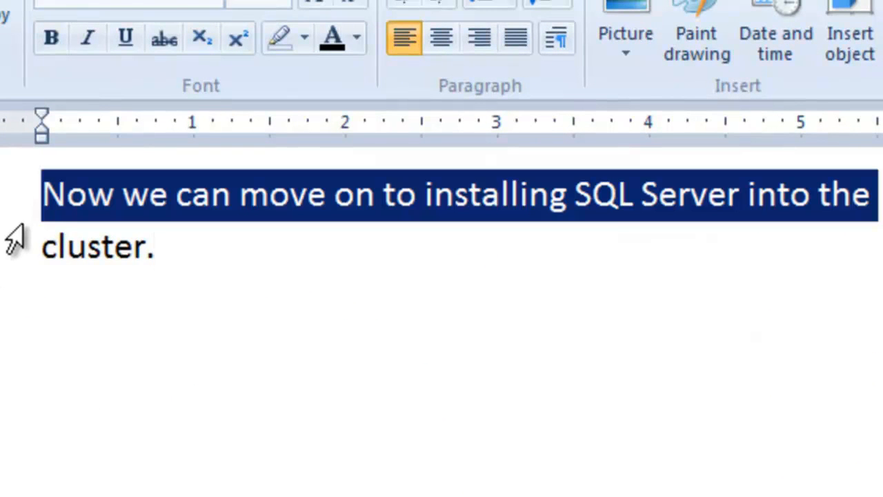
left_click(10, 254)
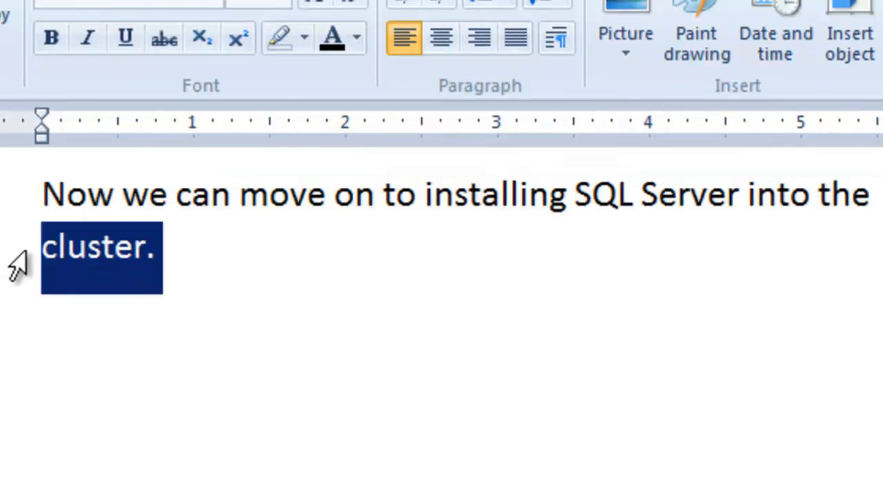
left_click(14, 209, "shift")
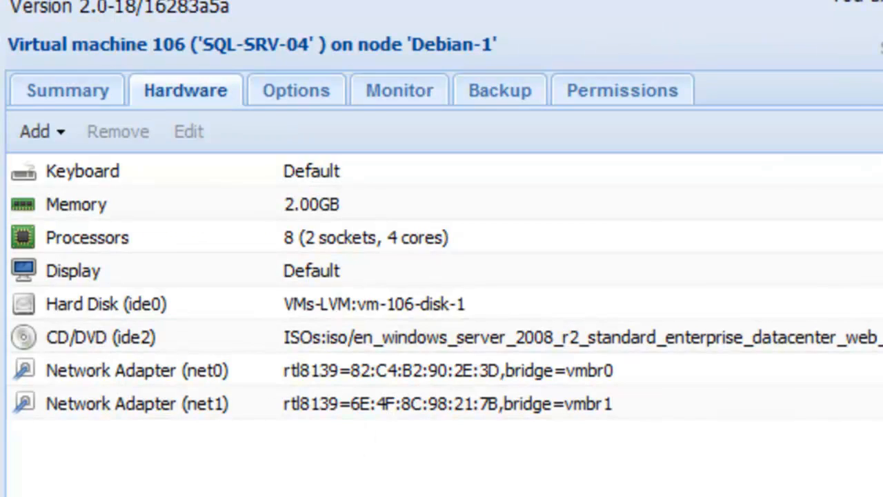
In Proxmox, set CD/DVD (ide2) of virtual machine 106 (SQL-SRV-04) to the ISO image en_sql_server_2008_r2_enterprise_x86_x64_ia64_dvd_520517.iso.
left_click(105, 339)
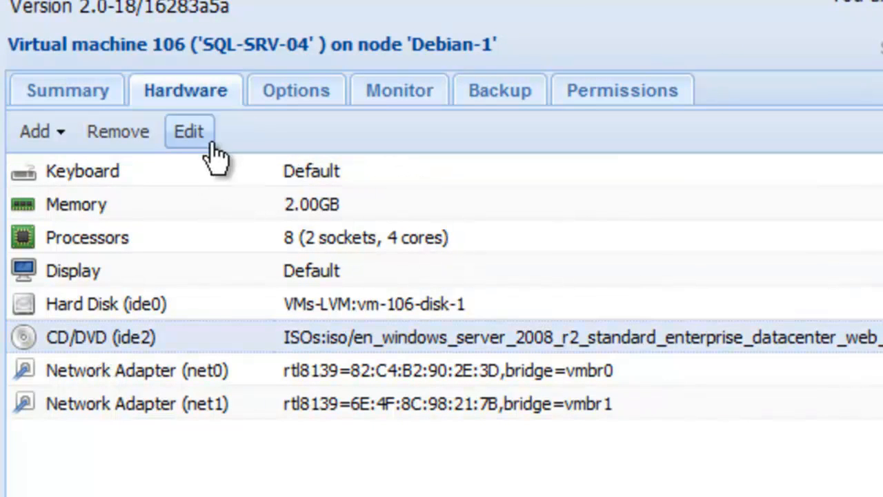
left_click(205, 136)
left_click(598, 336)
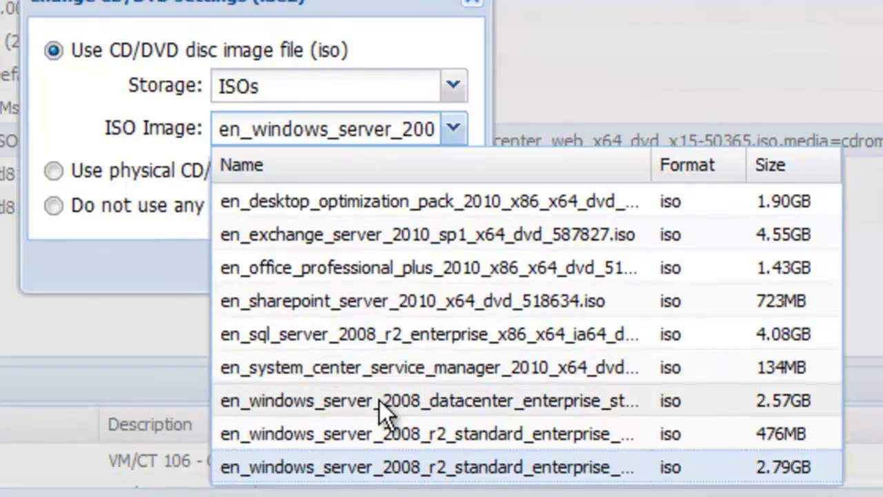
left_click(374, 338)
left_click(296, 268)
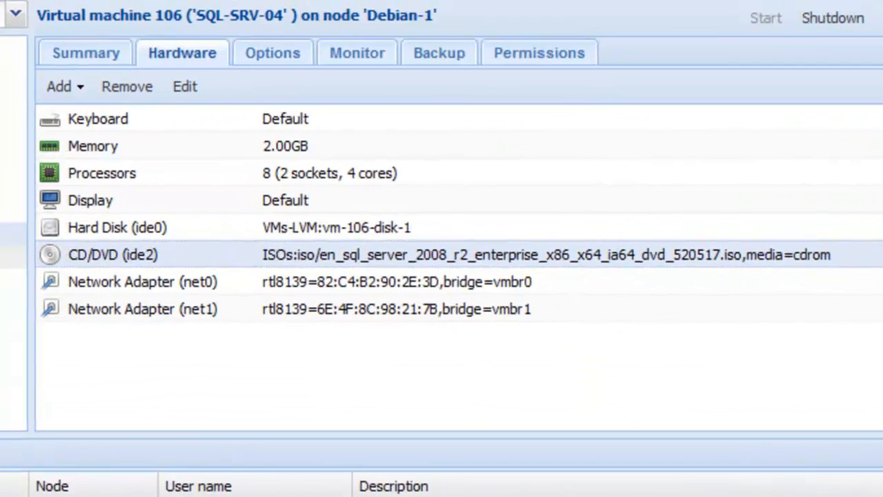
Change the CD/DVD (ide2) drive of virtual machine 107 (SQL-SRV-05) to the SQL Server 2008 R2 Enterprise ISO image.
left_click(8, 254)
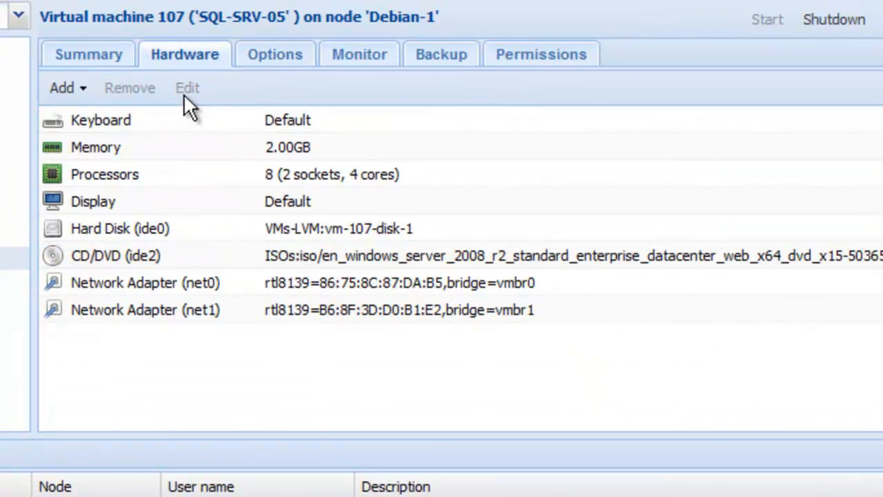
left_click(131, 257)
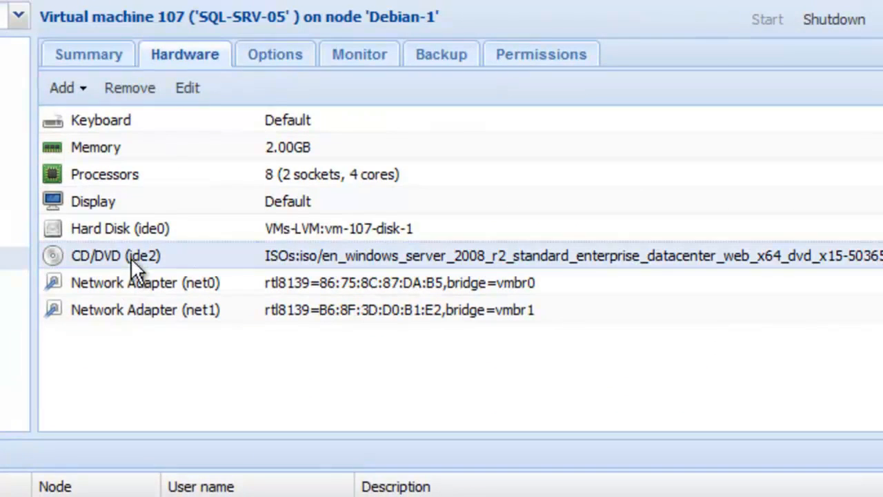
left_click(188, 90)
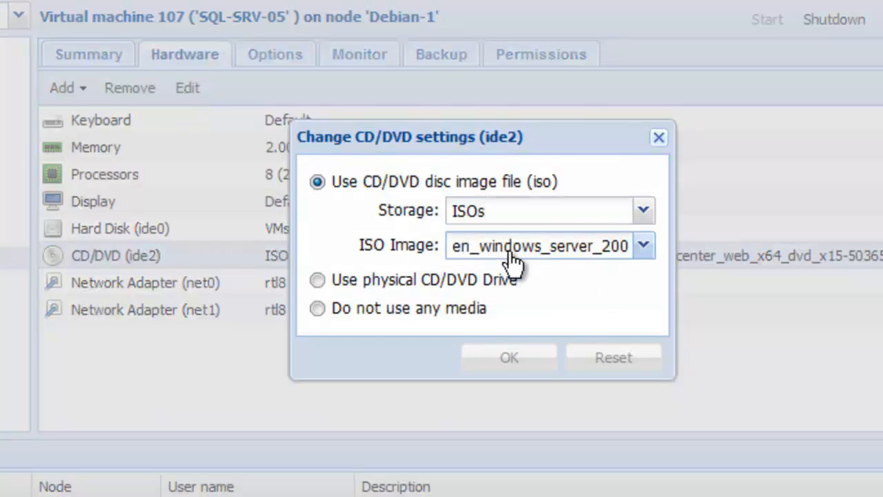
left_click(619, 250)
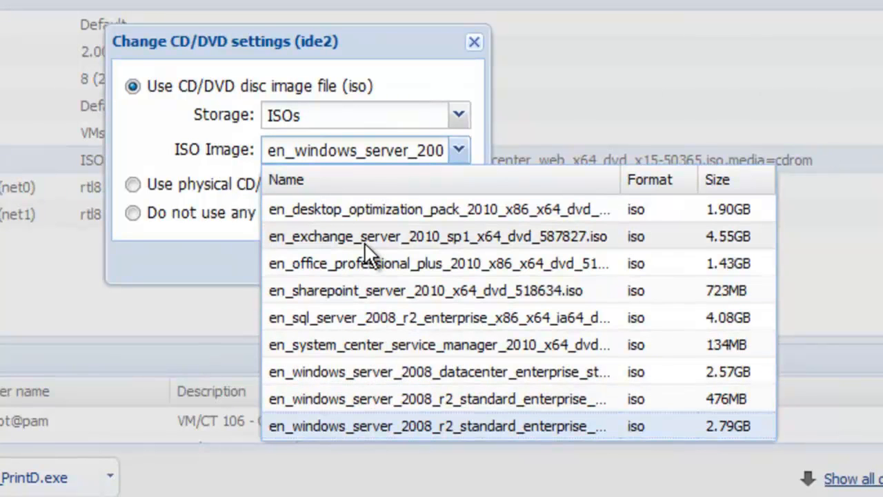
left_click(349, 318)
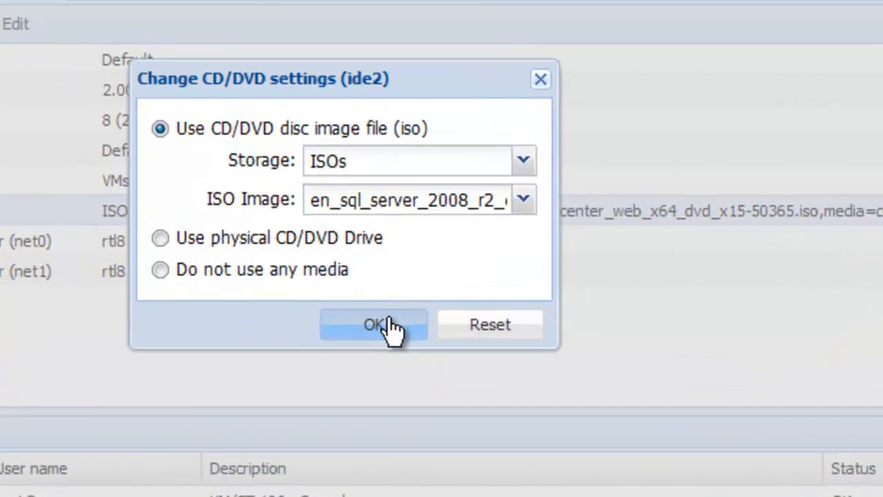
left_click(337, 263)
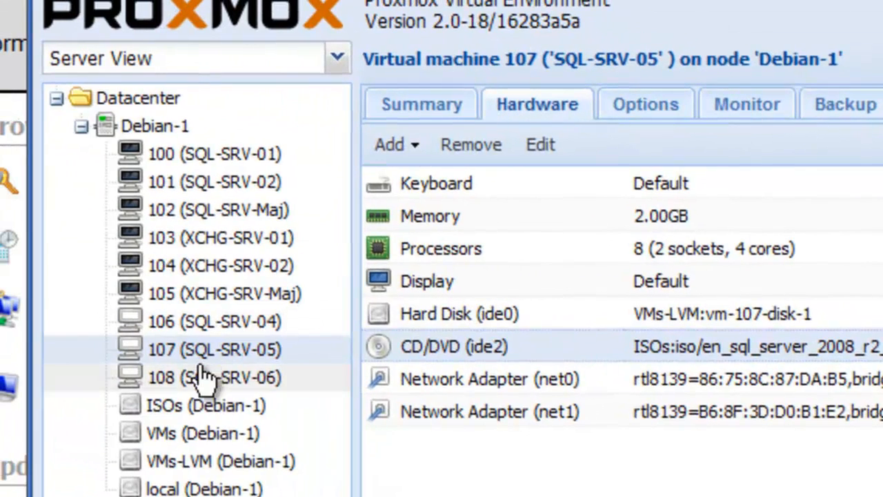
Change the CD/DVD (ide2) drive of virtual machine 108 (SQL-SRV-06) to the en_sql_server_2008_r2_enterprise ISO image from the ISOs storage.
left_click(228, 376)
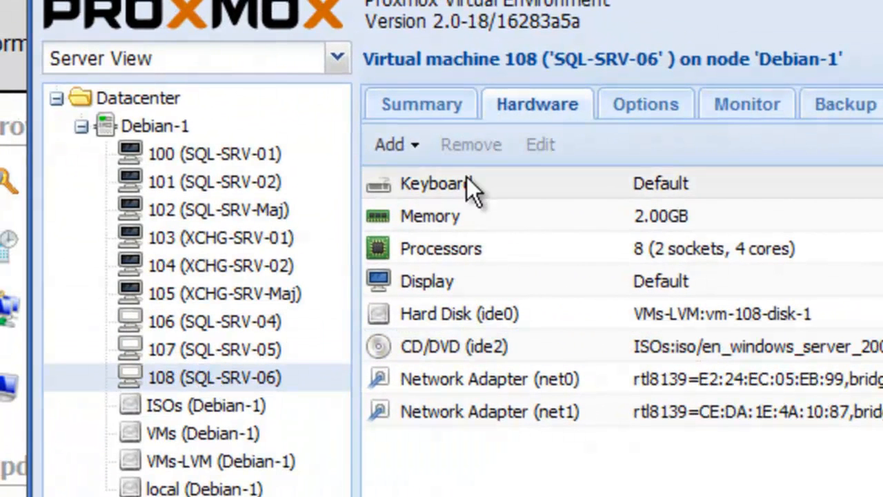
left_click(476, 345)
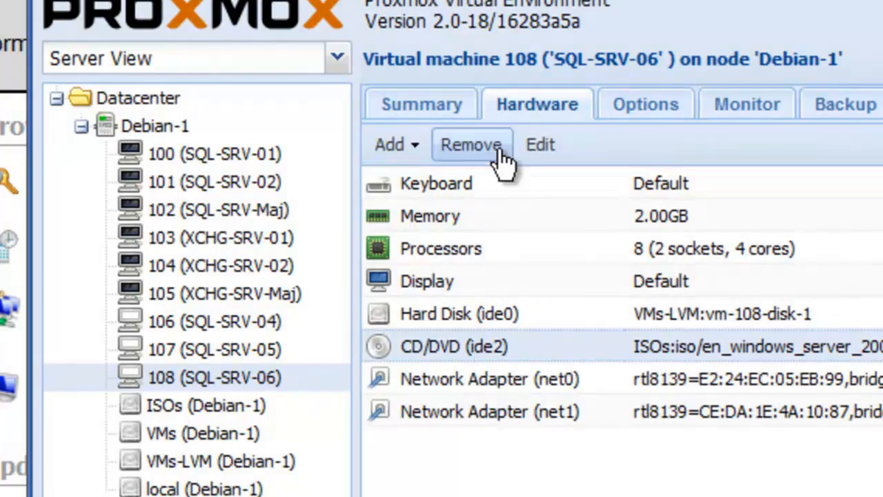
left_click(533, 143)
left_click(784, 314)
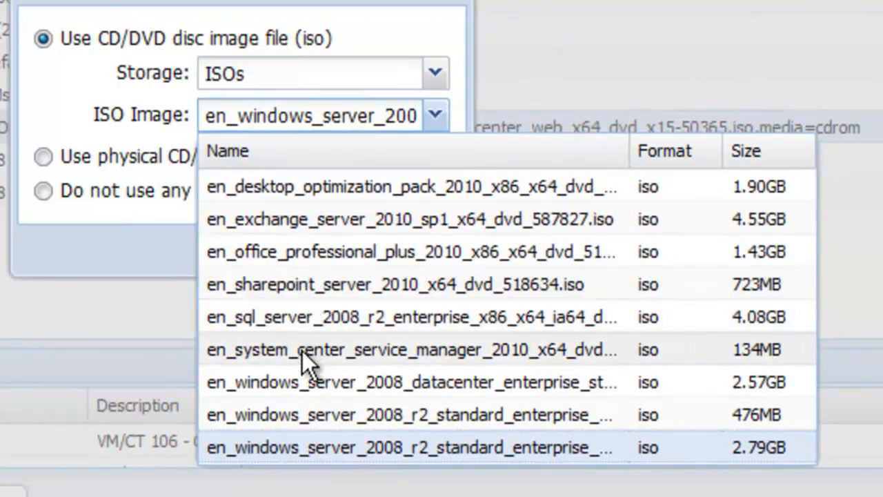
left_click(302, 328)
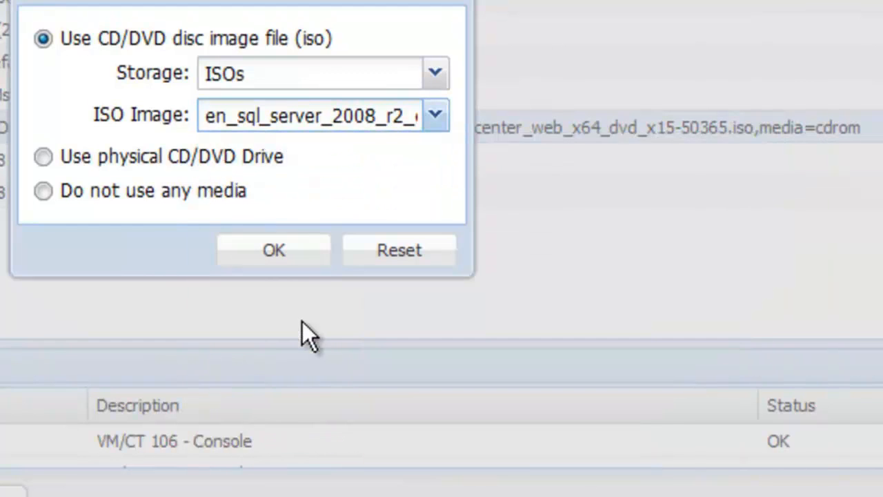
left_click(279, 256)
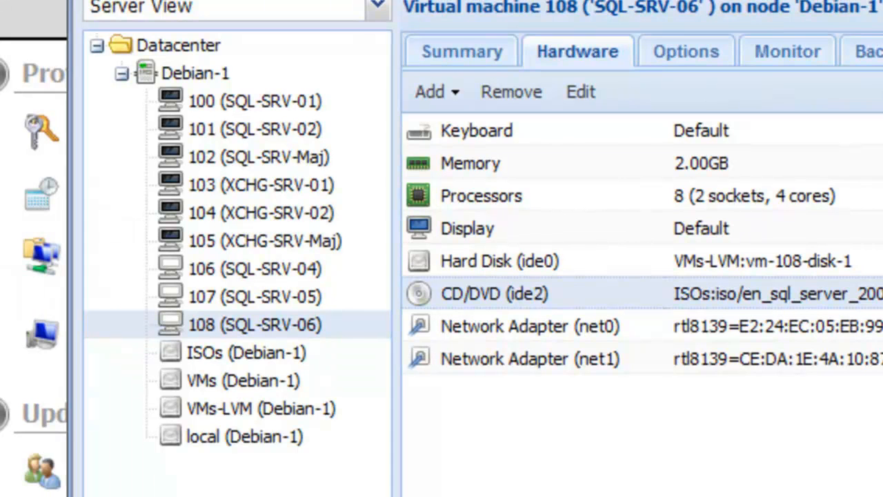
Browse CD Drive (D:) in Windows Explorer to check which disc is mounted and try its setup file.
key("super+e")
left_click(351, 368)
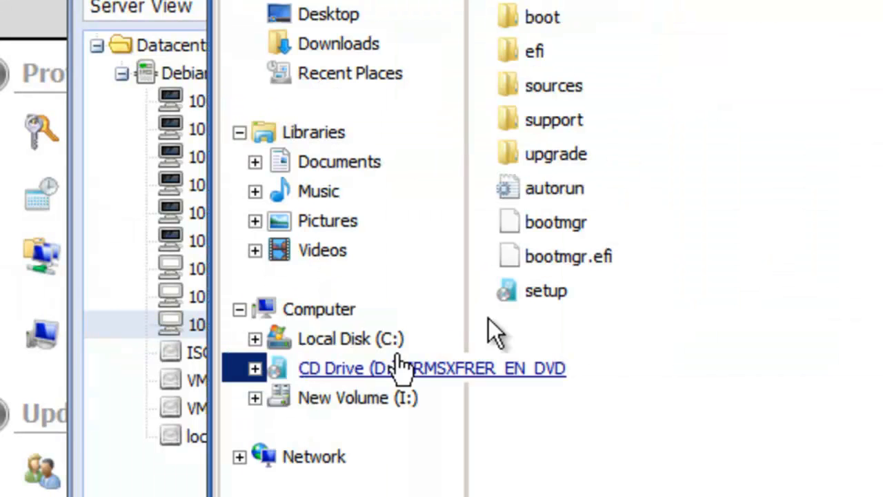
double_click(548, 289)
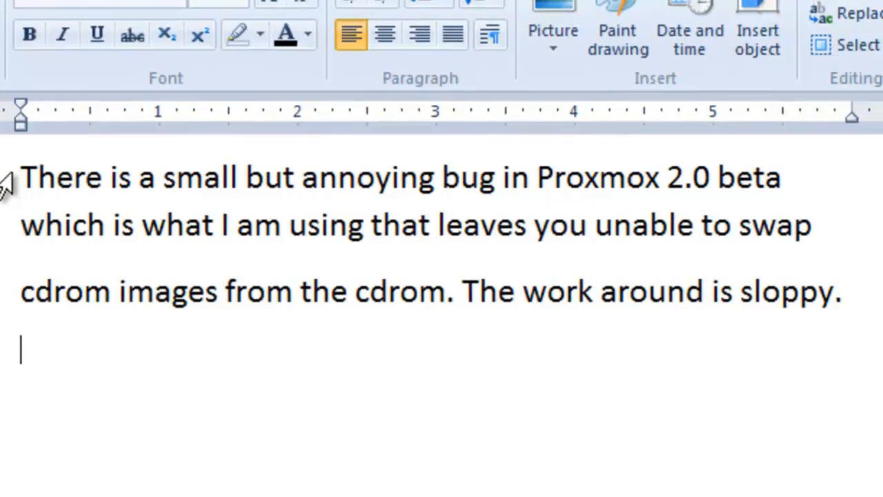
Review the WordPad notes on the Proxmox 2.0 beta CD-ROM swapping bug and the workaround of sharing the disc from another VM.
left_click(11, 176)
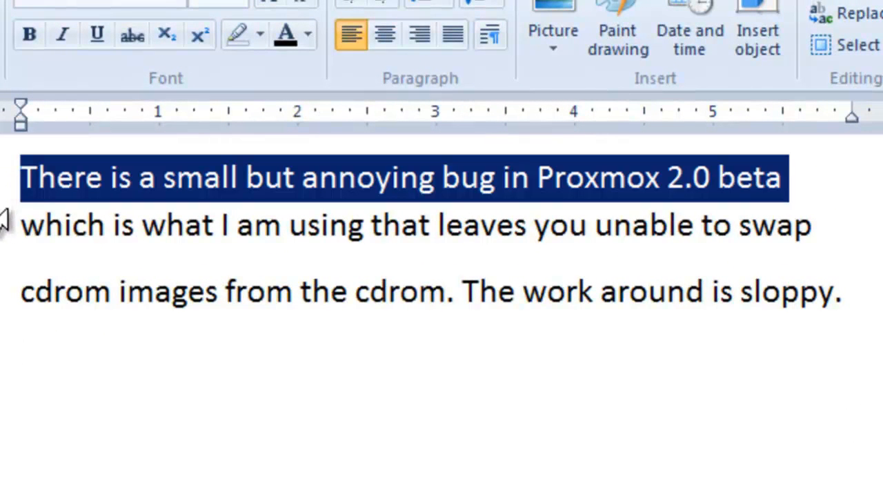
left_click(10, 235)
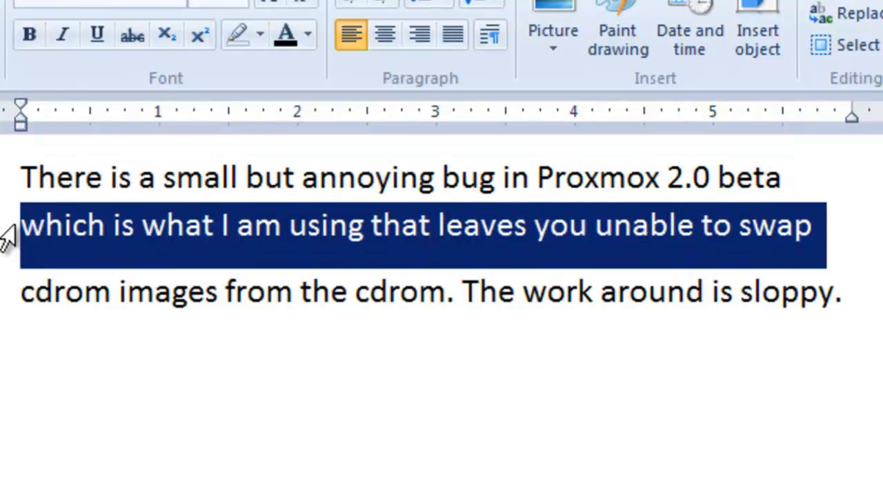
left_click(4, 300)
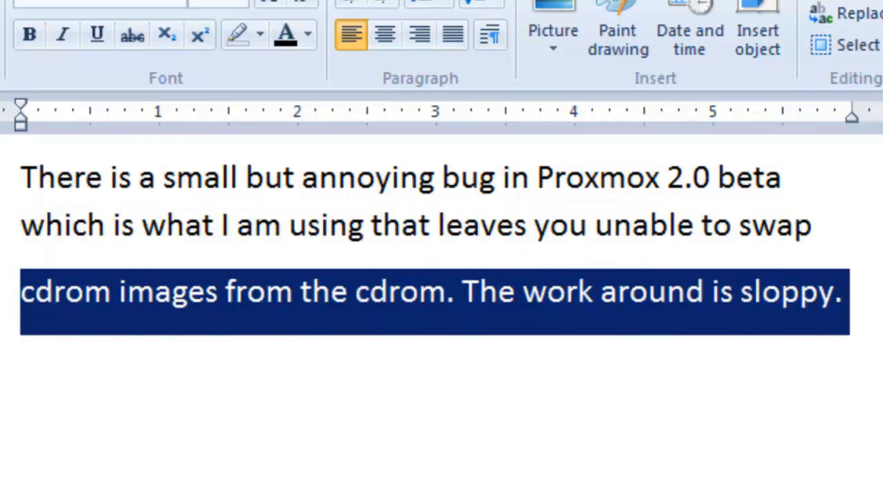
left_click_drag(1, 187, 2, 300)
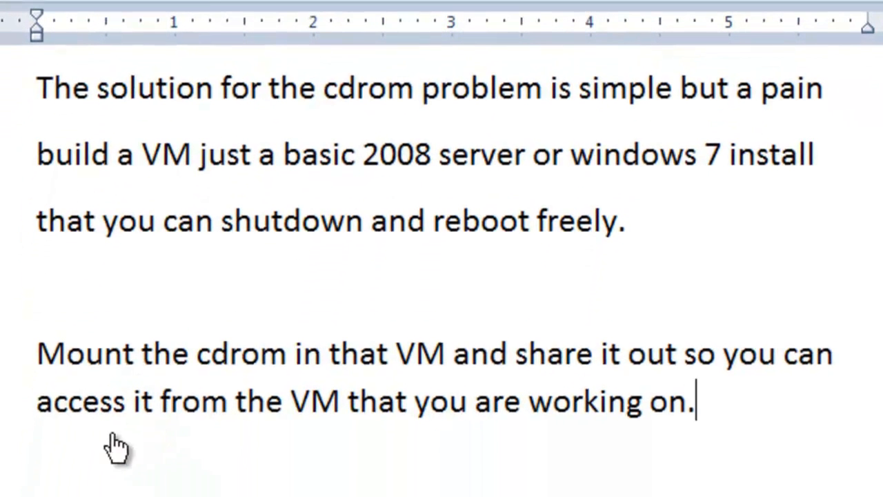
left_click(8, 144)
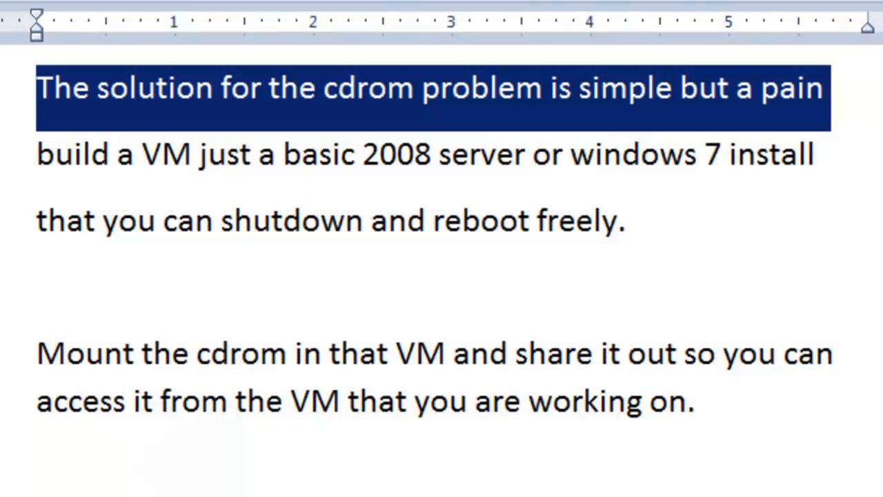
left_click(9, 155)
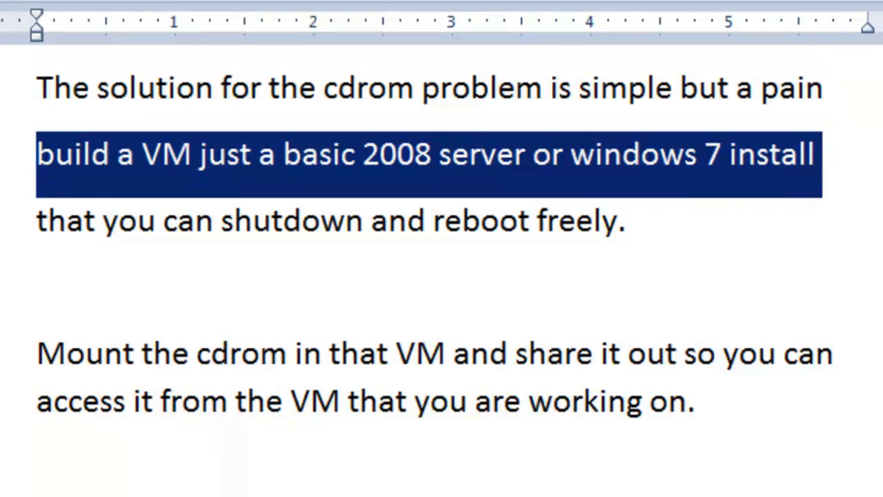
triple_click(481, 258)
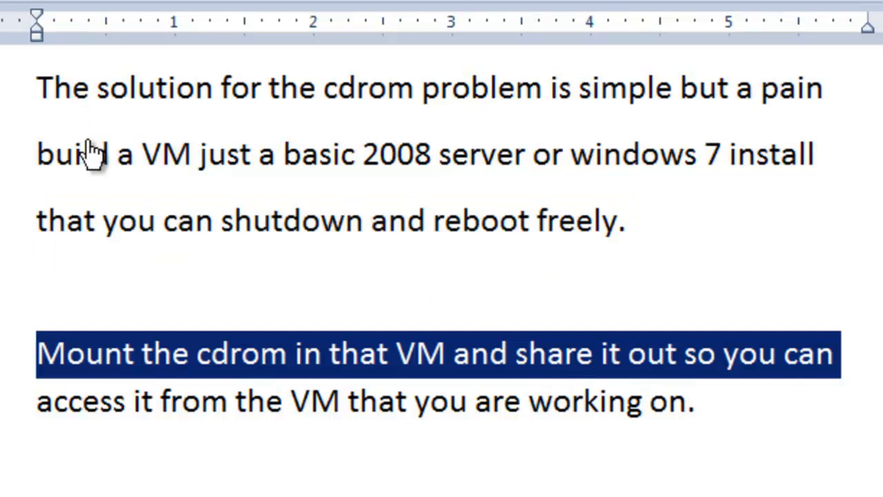
key("shift+Down")
key("shift+Down")
key("shift+Down")
key("shift+Down")
key("shift+Down")
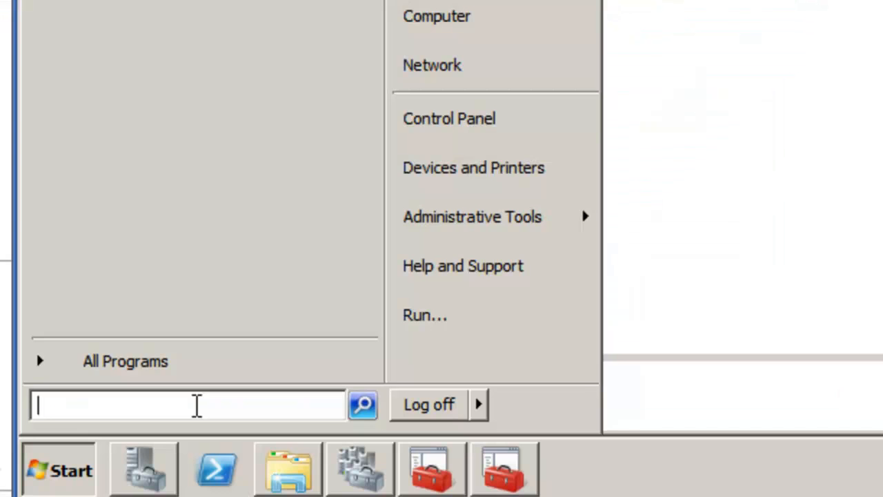
Connect to the network host \\10.10.10.15 and open its RemoteCDROM share.
type("\\\\")
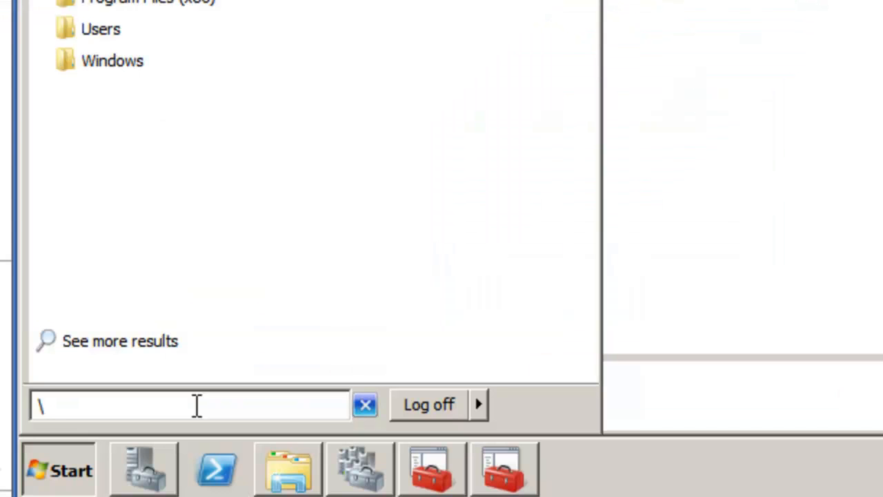
type("10")
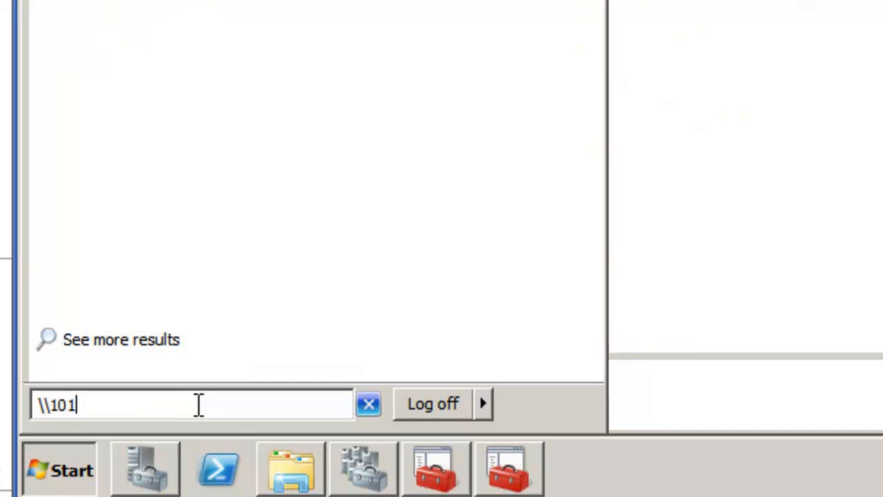
type(".101")
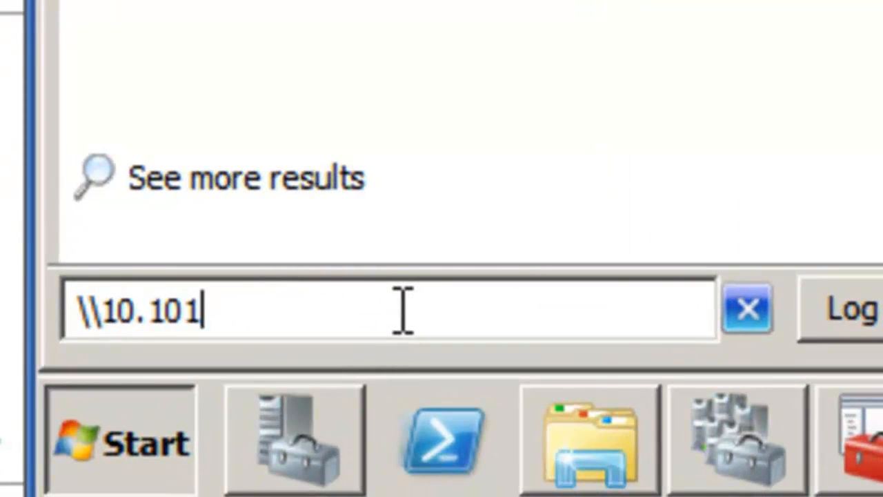
key("BackSpace")
type(".10.15")
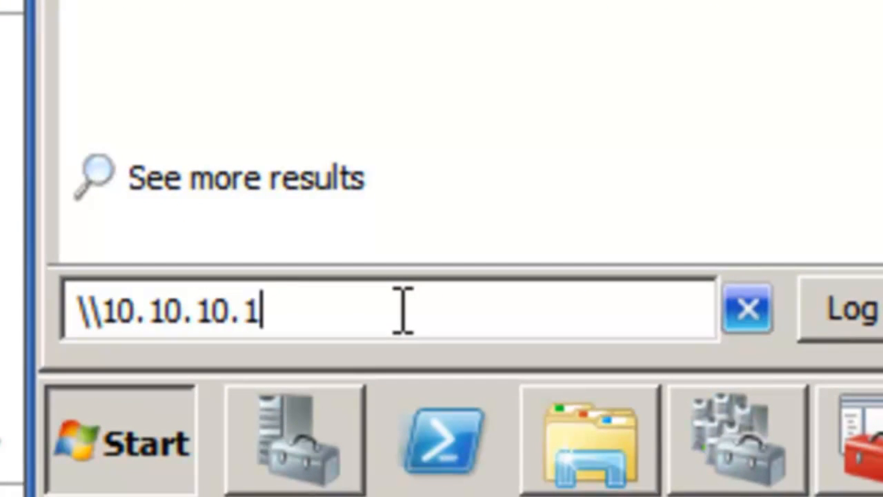
key("Return")
double_click(162, 140)
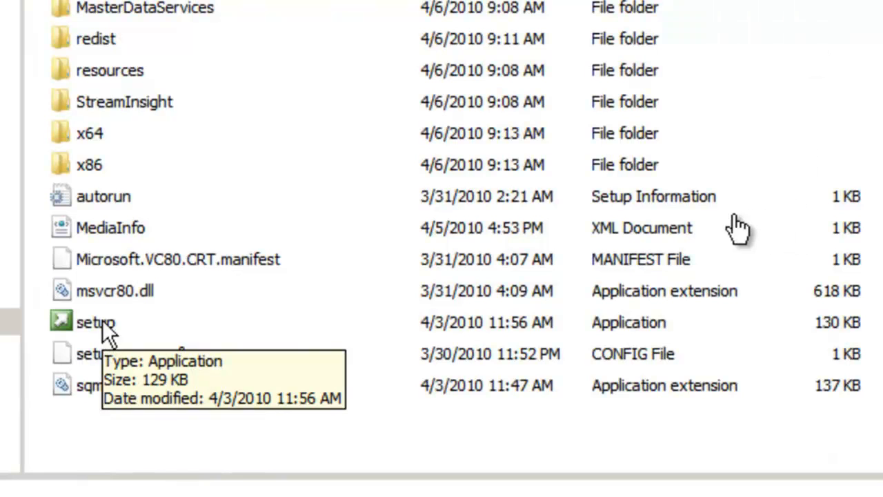
Launch setup.exe from the RemoteCDROM share and allow it to run to open the SQL Server installation center.
left_click(103, 321)
double_click(102, 320)
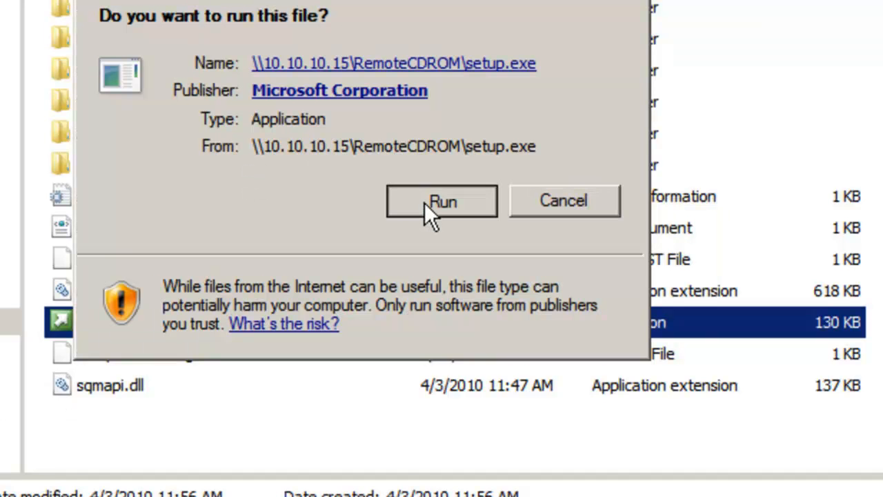
left_click(425, 202)
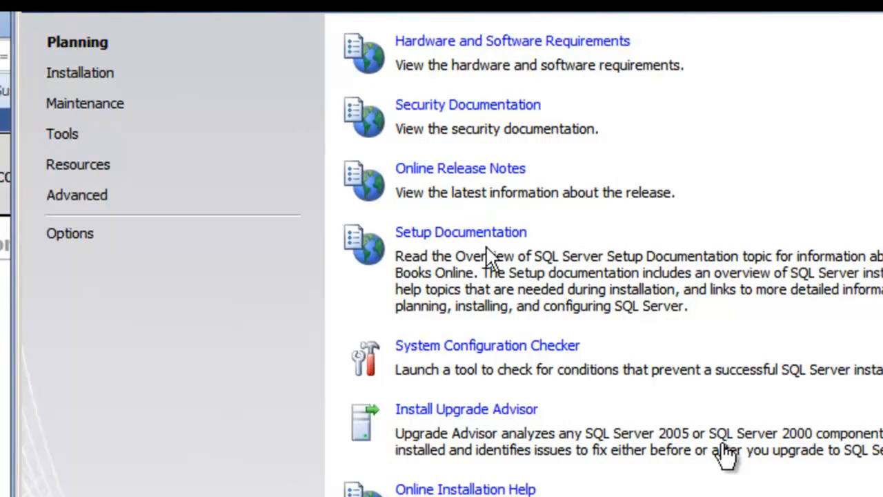
Run the System Configuration Checker from the shared setup.exe and close its finished rule check.
left_click(467, 346)
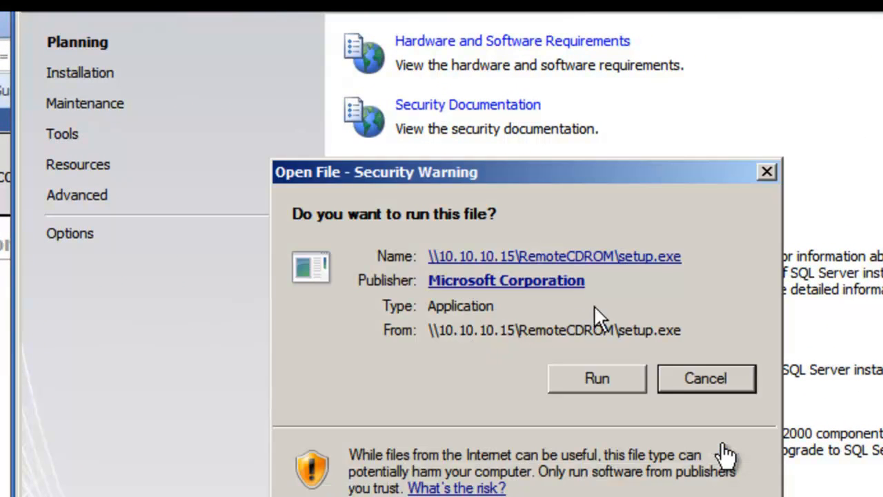
left_click(598, 378)
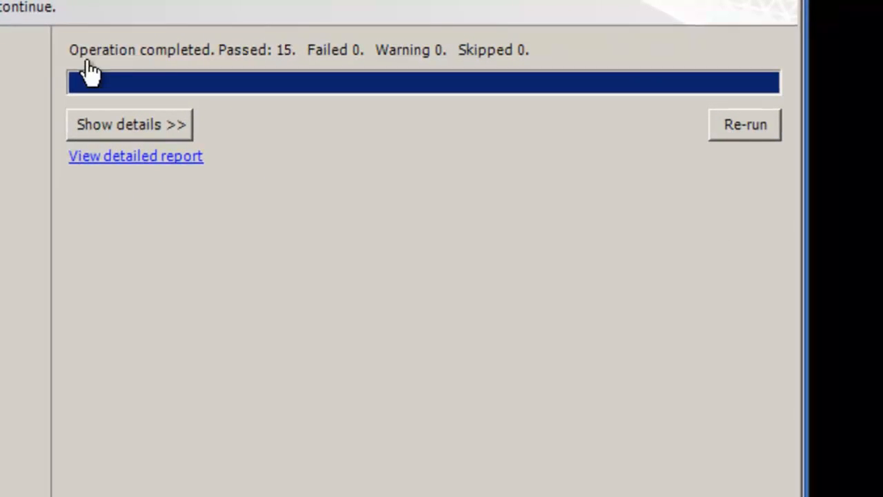
left_click(650, 481)
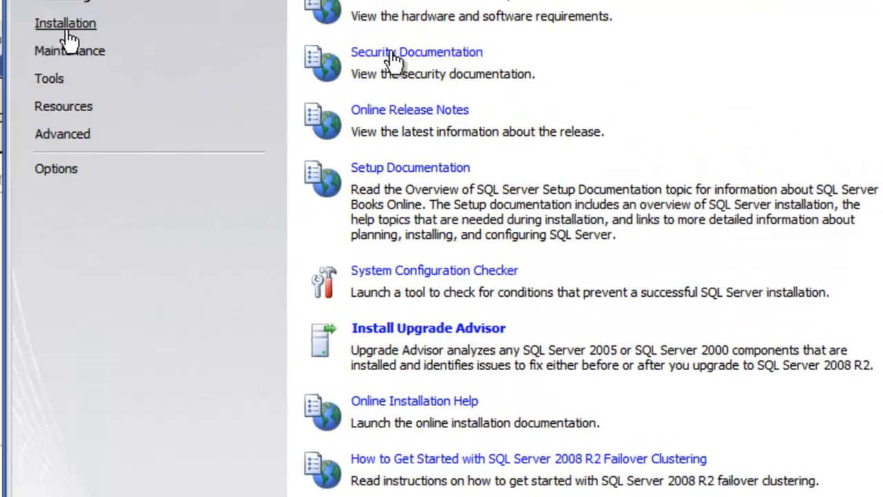
Start a new SQL Server failover cluster installation, allow setup.exe to run, and accept the completed support rule check.
left_click(66, 28)
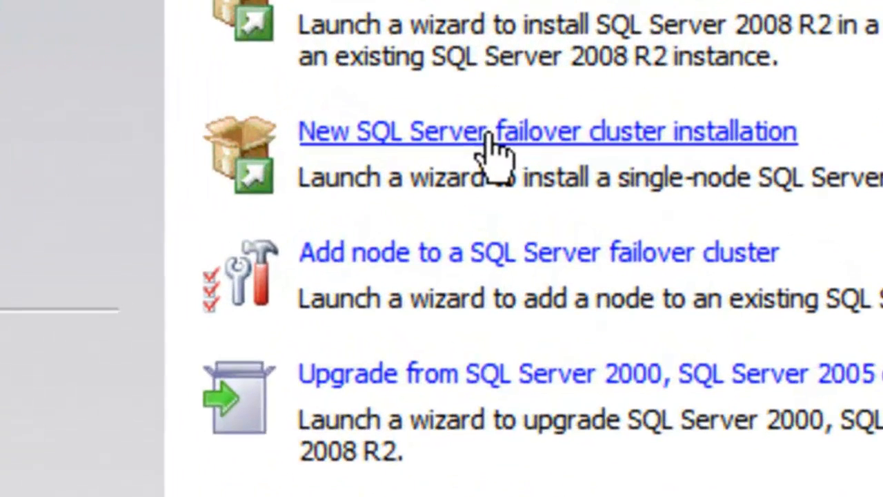
left_click(487, 98)
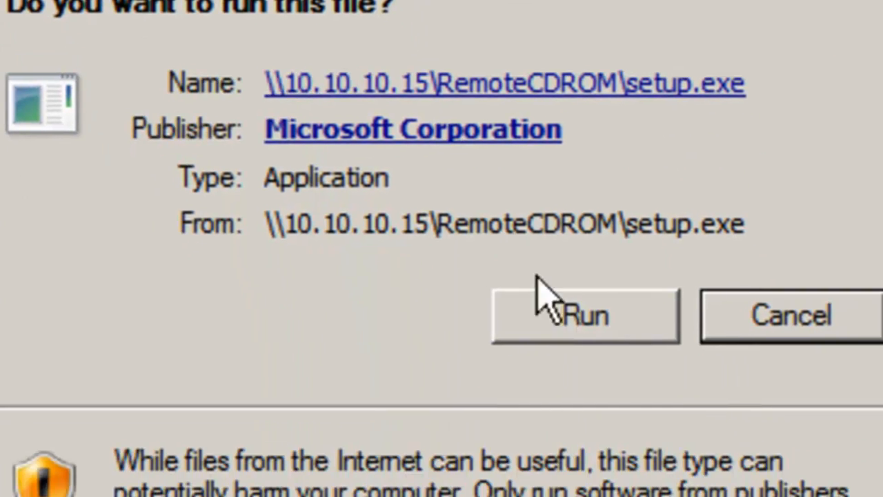
left_click(607, 483)
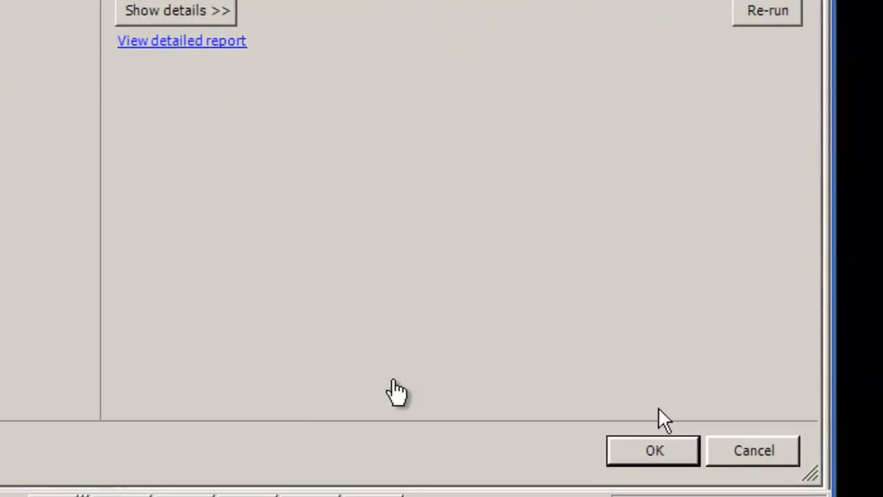
left_click(654, 445)
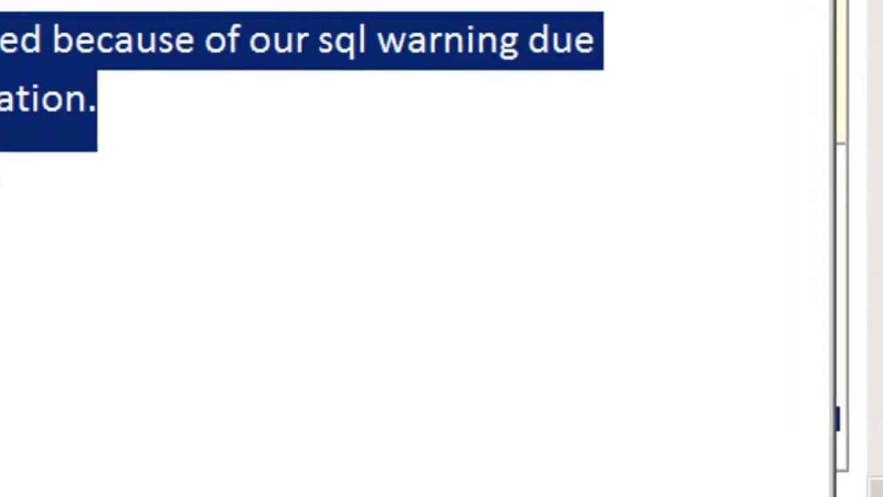
Highlight the WordPad note about the iSCSI-related warning and add the line "Its safe to ignore for now" below it.
key("shift+Home")
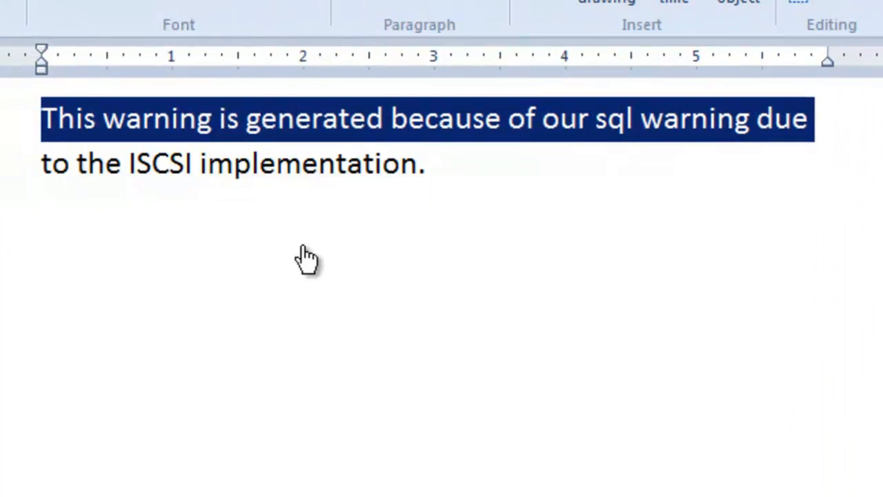
key("shift+End")
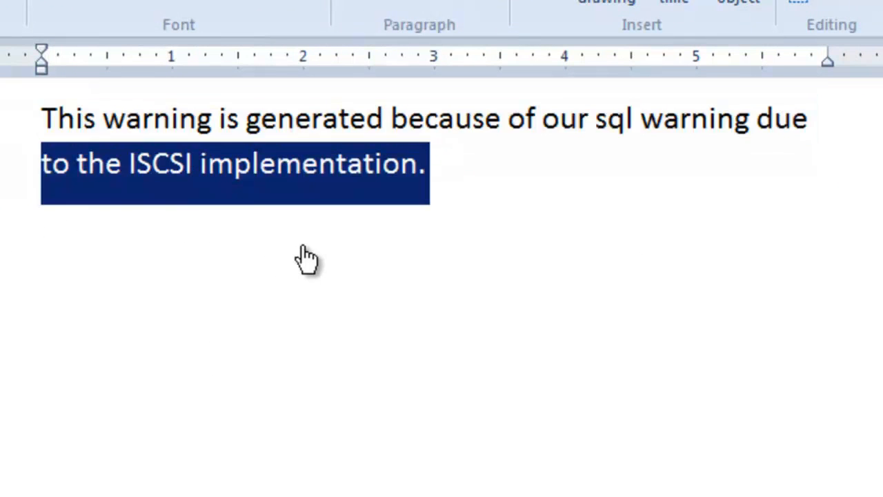
key("ctrl+shift+Home")
key("ctrl+shift+End")
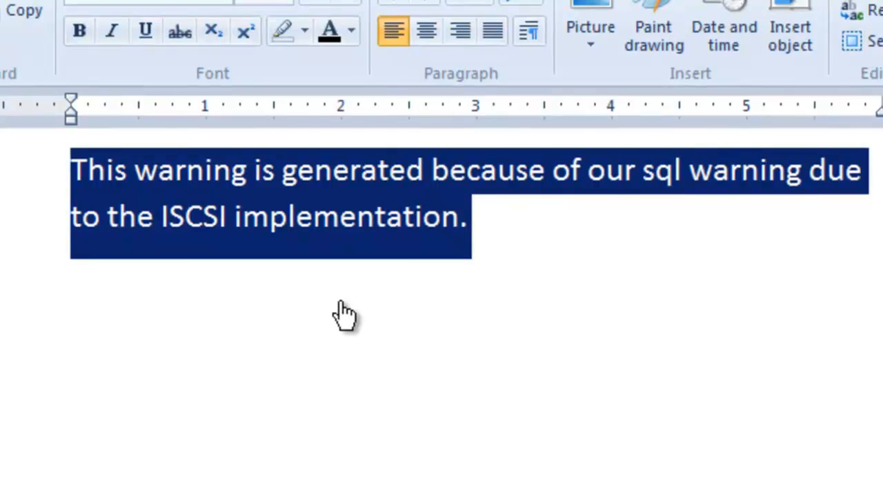
key("Right")
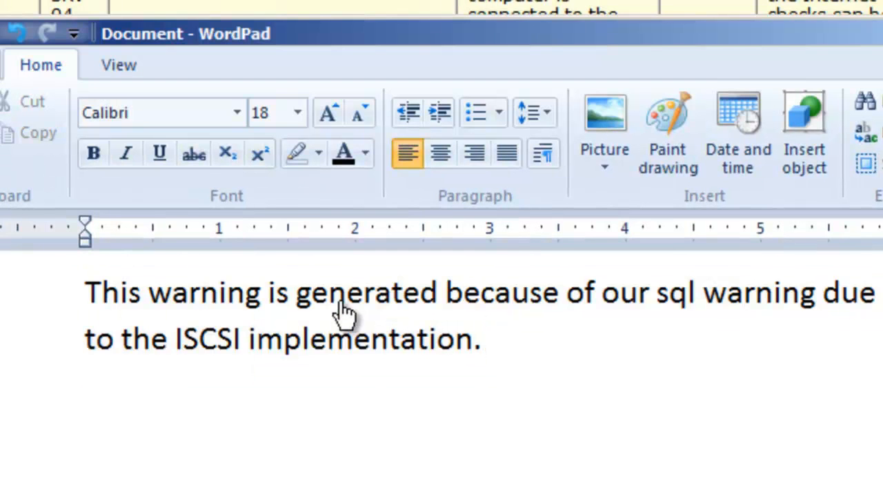
type("Its safe to")
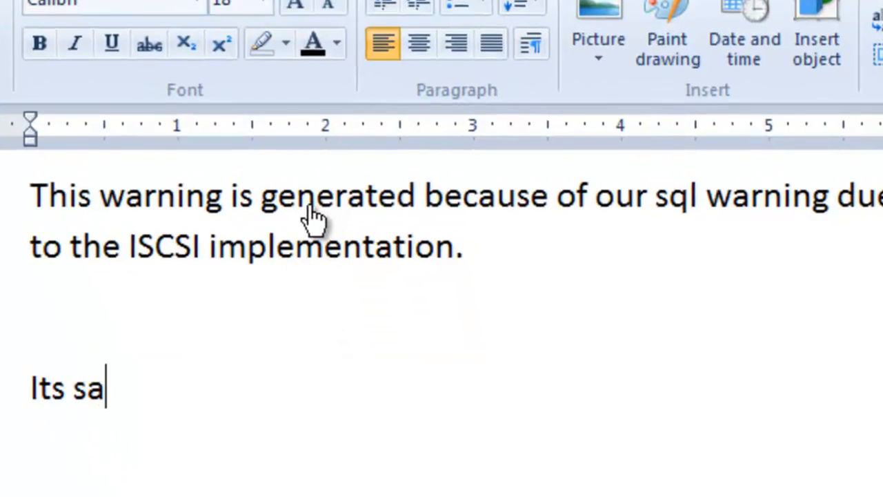
type(" ignore for n")
key("BackSpace")
type("e for now")
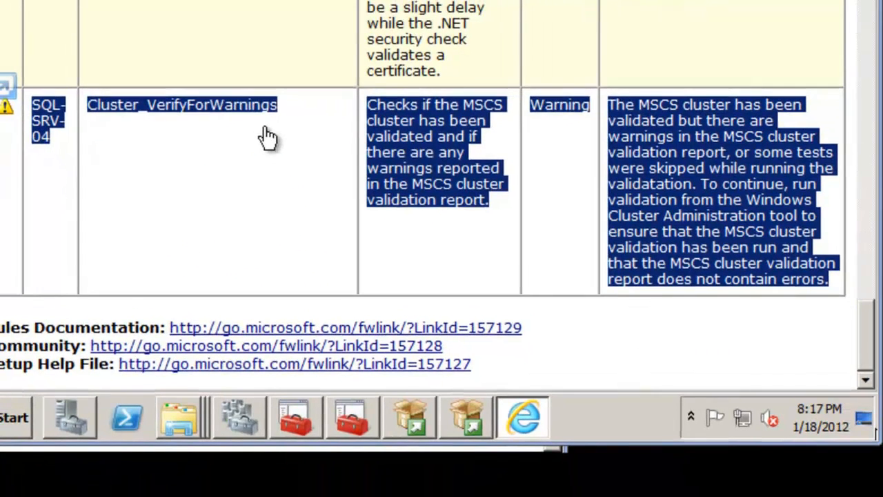
Close the rule check report, continue setup, and select all features for installation with the default shared feature directories.
key("alt+F4")
left_click(632, 377)
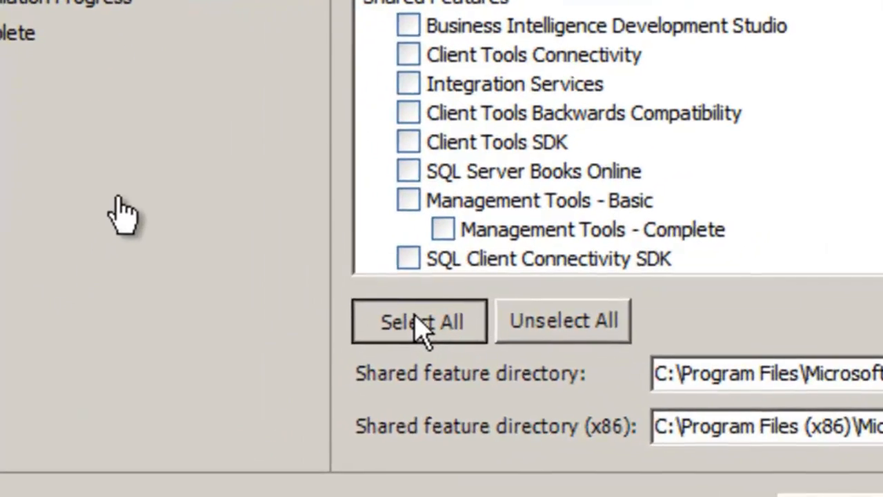
left_click(258, 387)
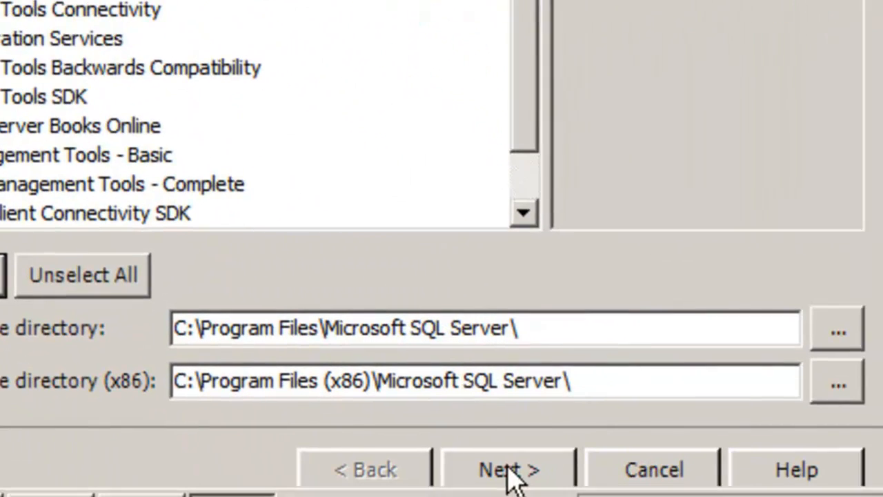
left_click(511, 475)
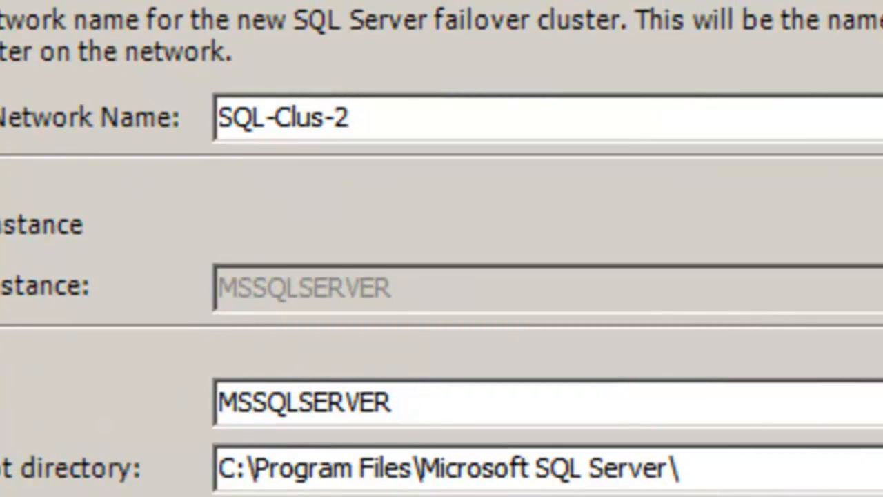
Set the instance ID to MSSQLSERVER2 and continue past the instance configuration and disk space requirements.
left_click(422, 409)
type("2")
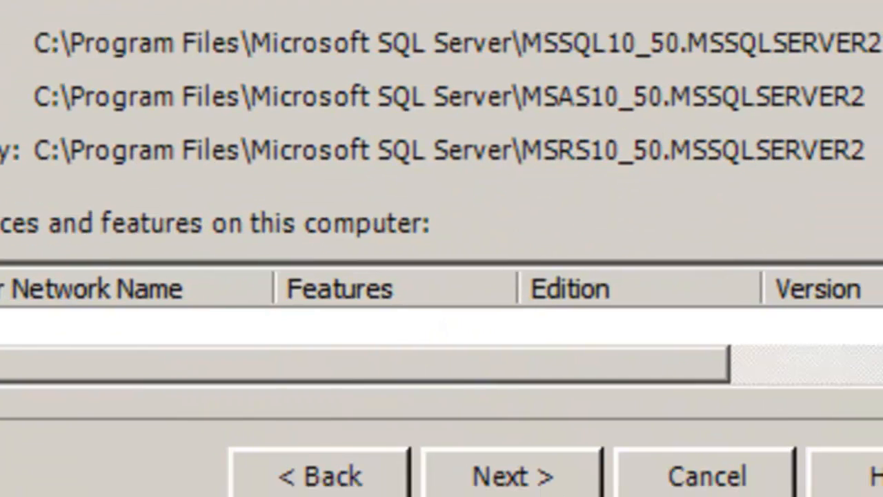
left_click(520, 457)
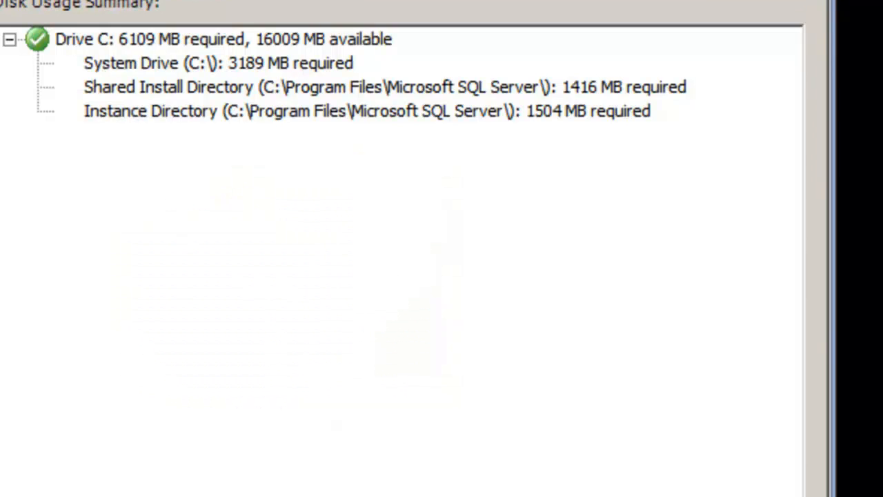
left_click(442, 496)
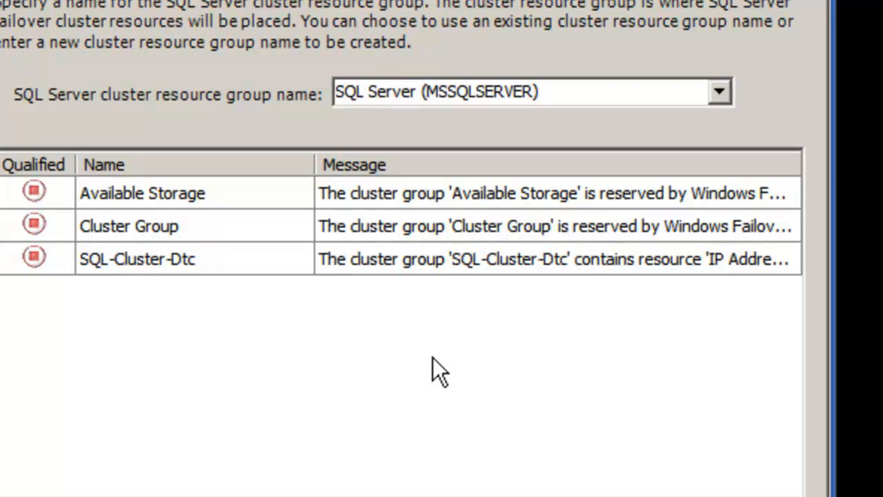
Return to the instance configuration, make it a named instance called MSSQLSERVER2, and continue past the disk space requirements.
mouse_move(331, 264)
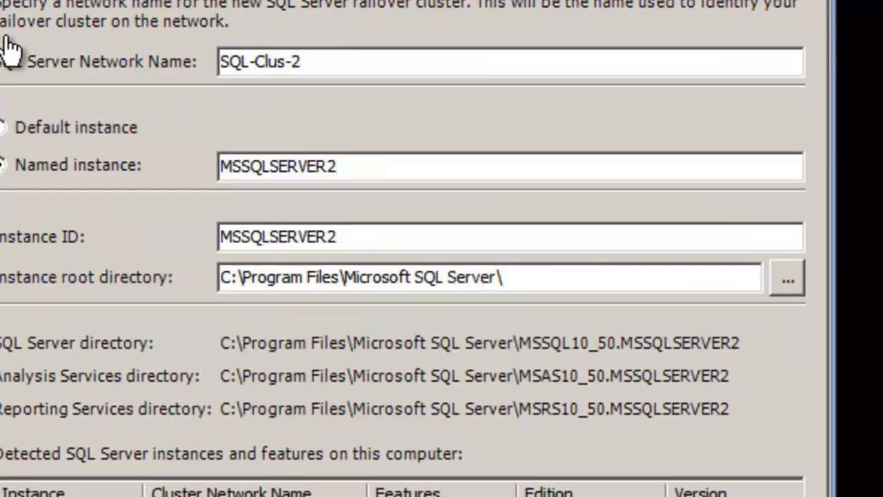
double_click(296, 166)
key("ctrl+c")
left_click(38, 125)
left_click(44, 159)
left_click(265, 173)
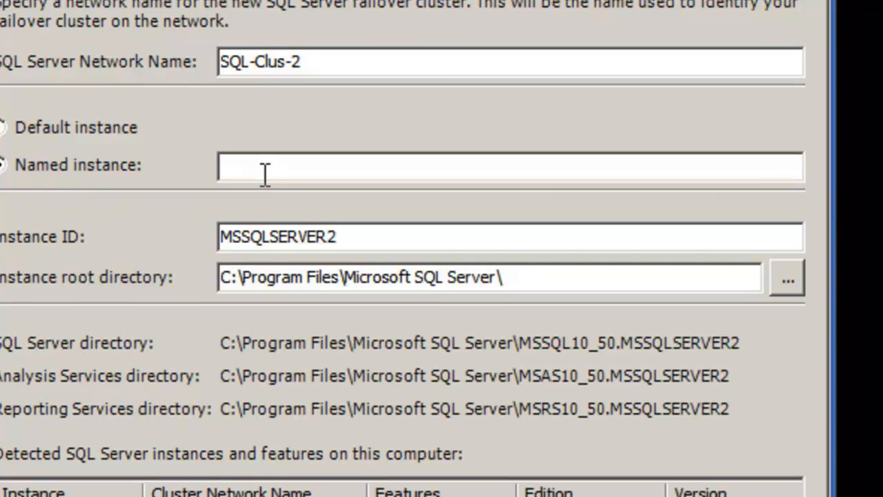
key("ctrl+v")
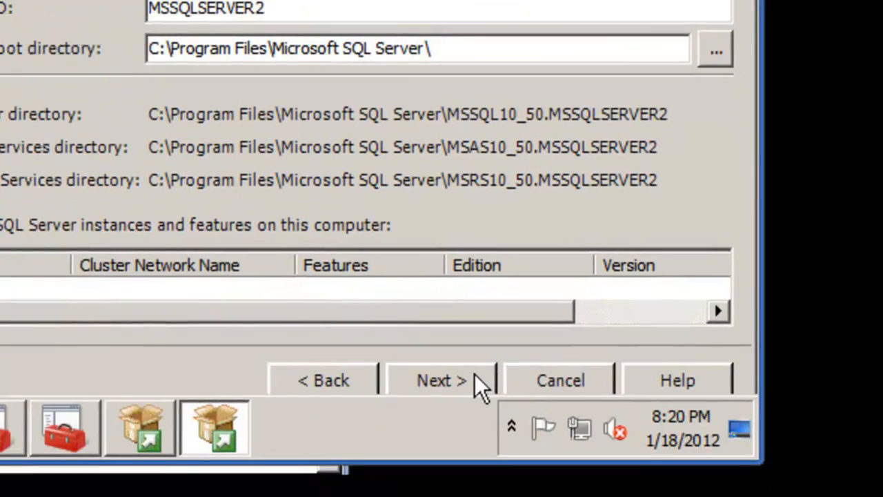
left_click(474, 376)
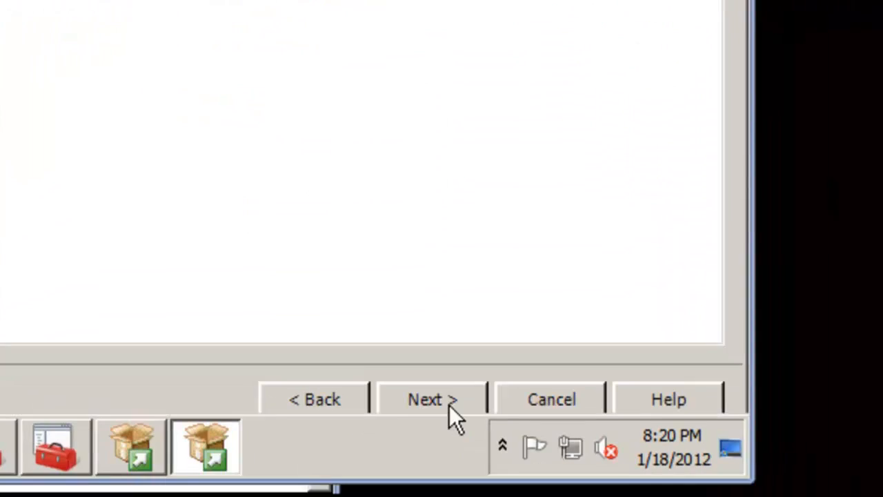
left_click(448, 400)
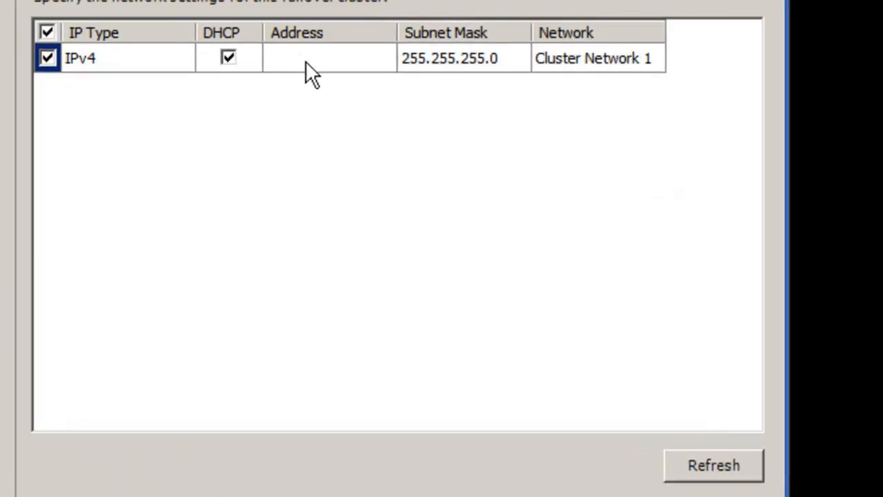
Disable DHCP for Cluster Network 1, set its IPv4 address to 10.10.20.55, and accept service SIDs as the security policy.
left_click(306, 62)
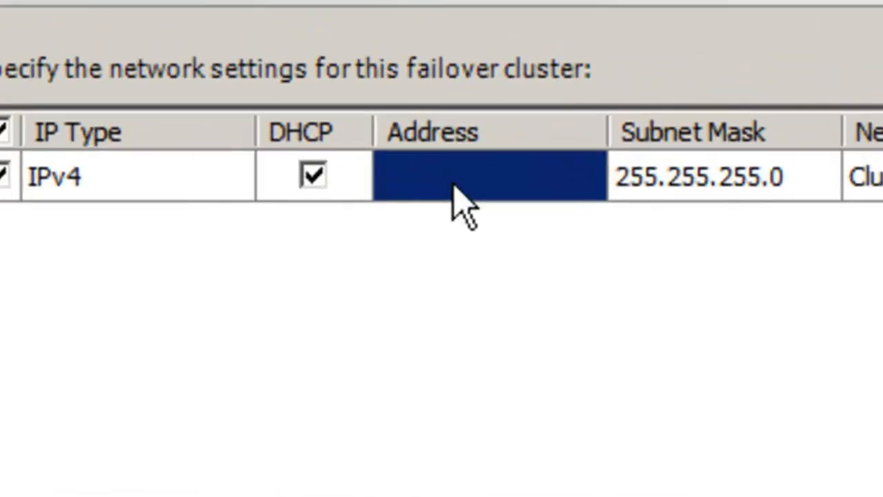
left_click(333, 204)
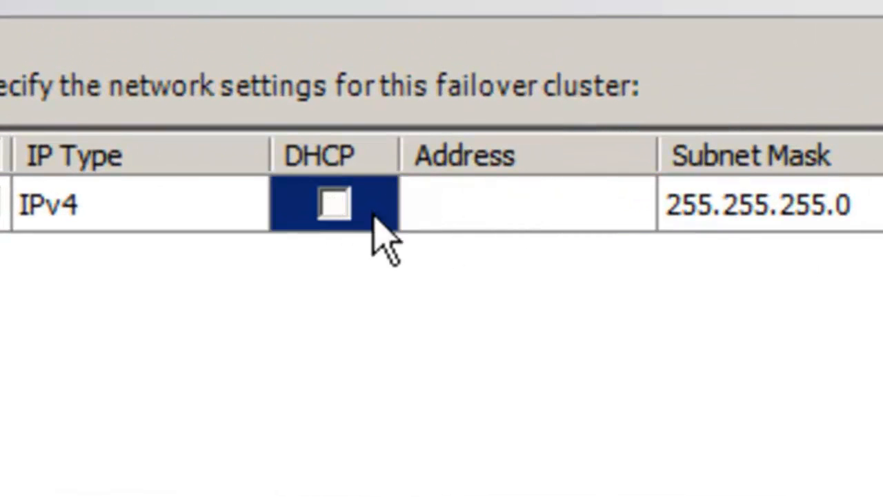
left_click(464, 205)
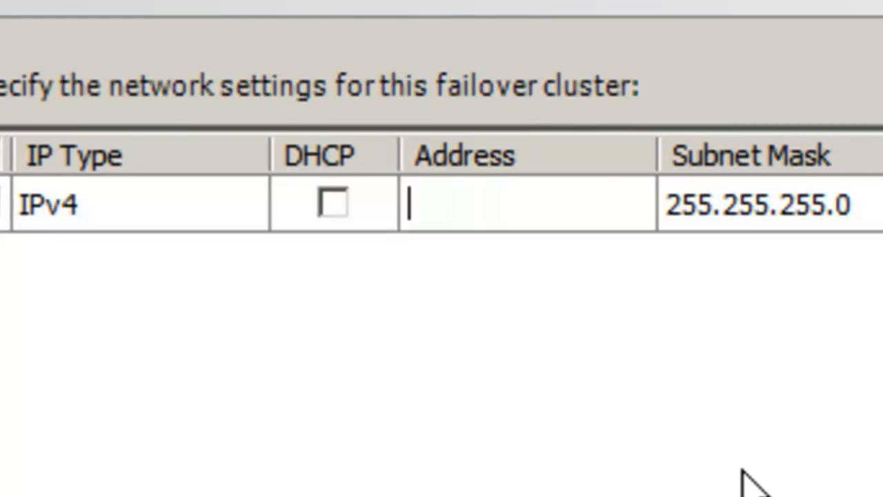
type("10.10.")
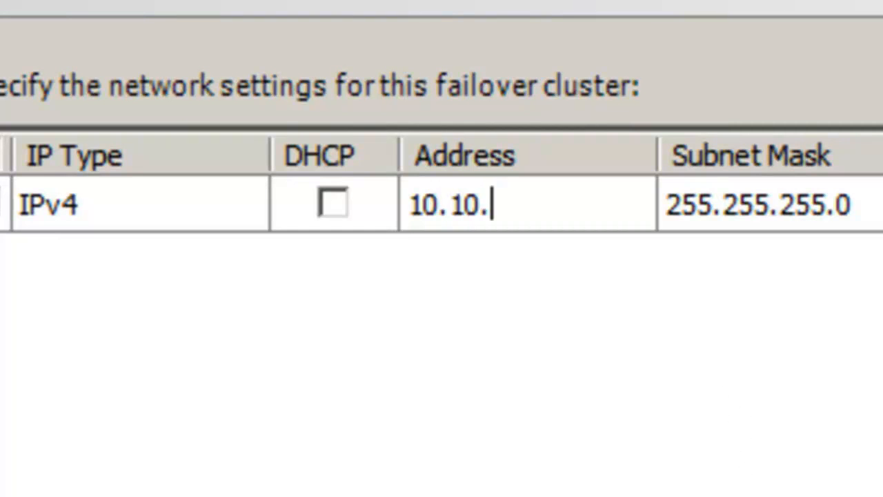
type("20.")
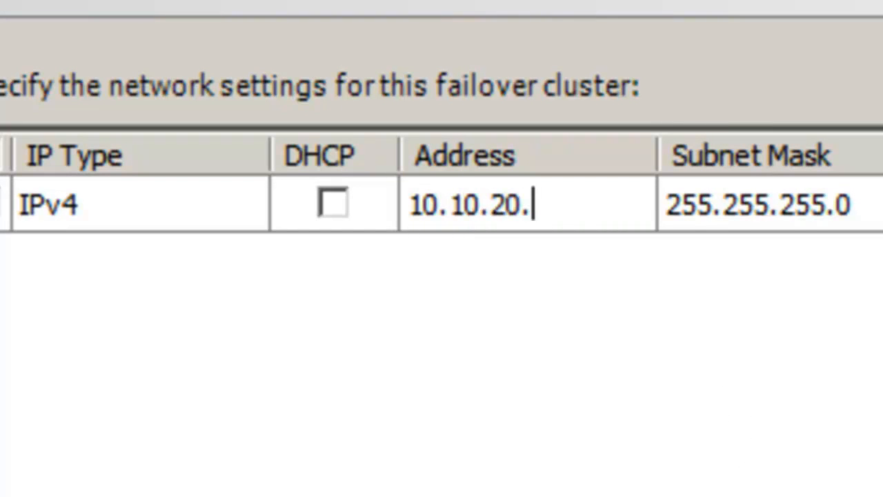
type("55")
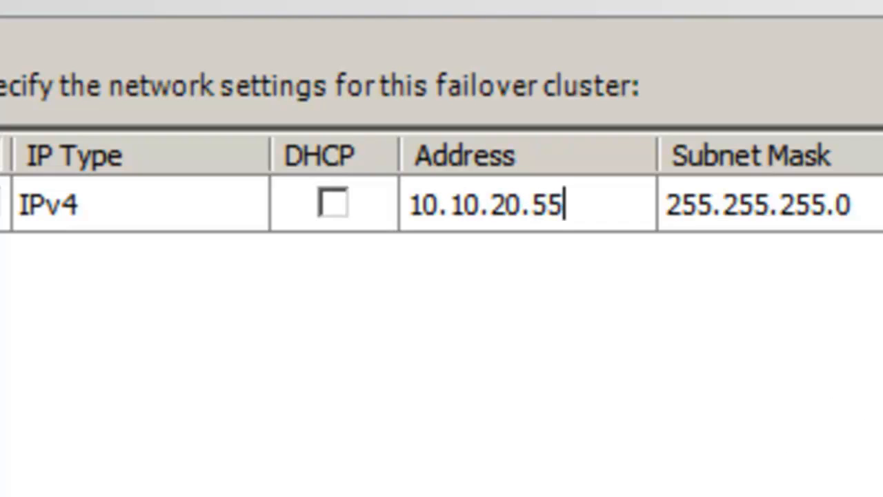
key("Return")
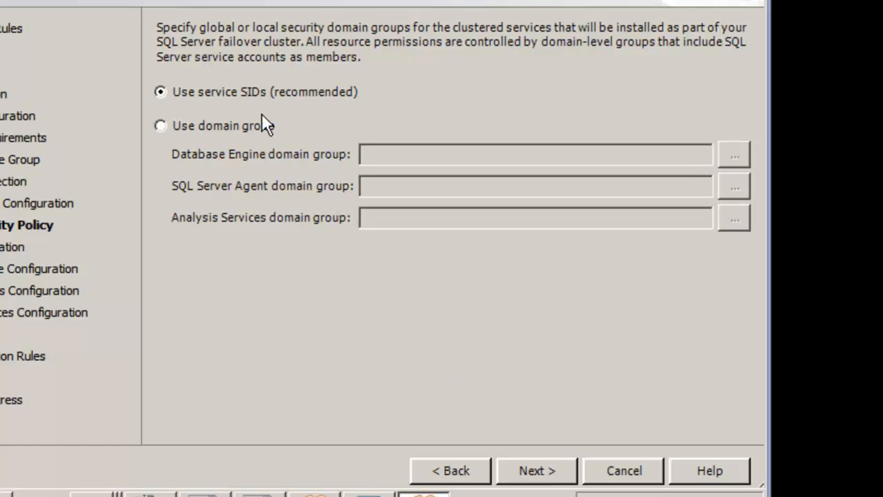
left_click(252, 93)
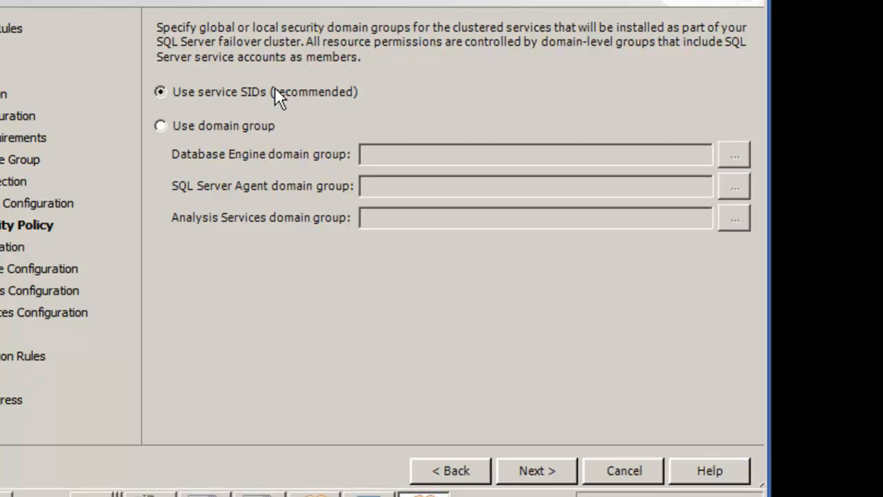
left_click(559, 470)
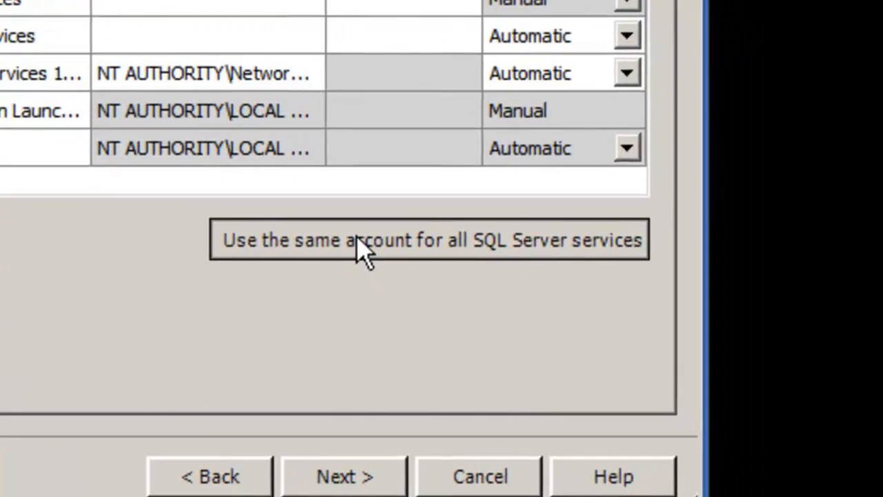
Assign the account myad2\SQLAdmin with its account password to all SQL Server services and accept the server configuration.
left_click(545, 322)
left_click(354, 209)
type("myad2\\")
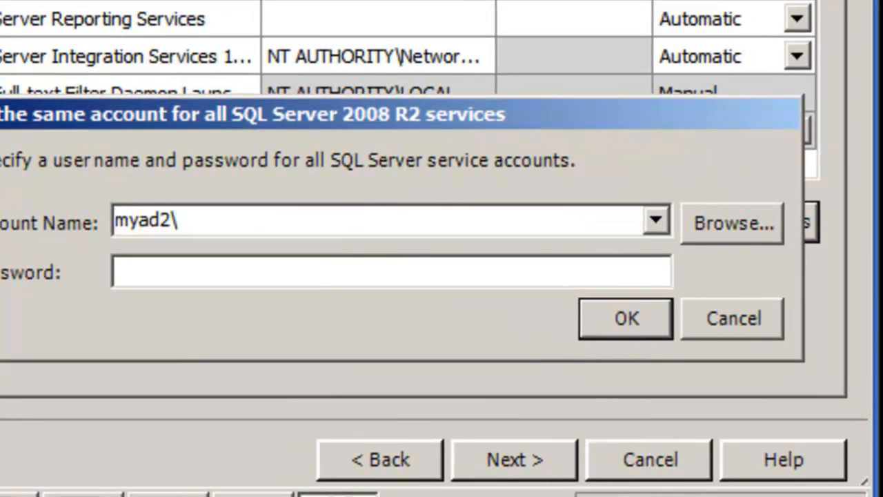
type("sqw")
type("Admin")
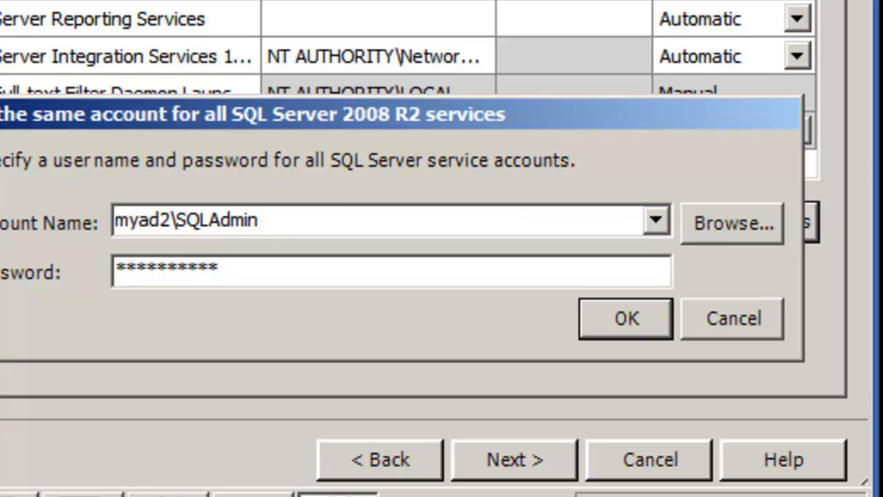
left_click(636, 329)
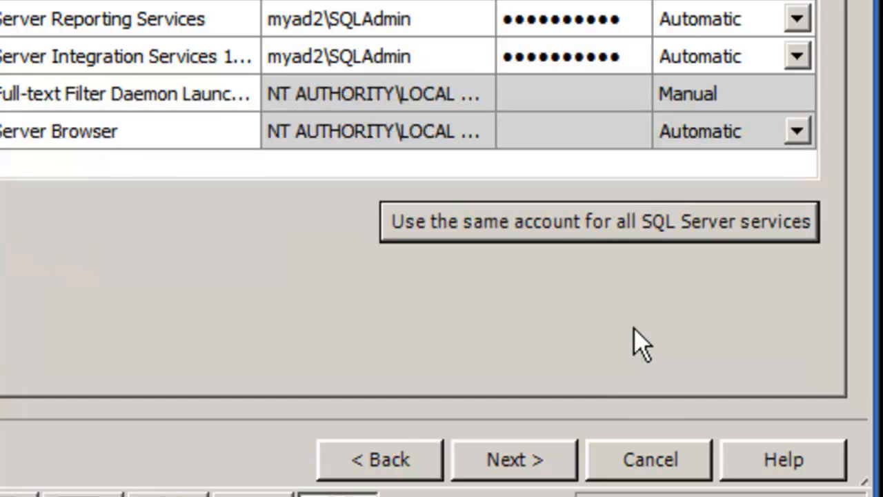
left_click(534, 459)
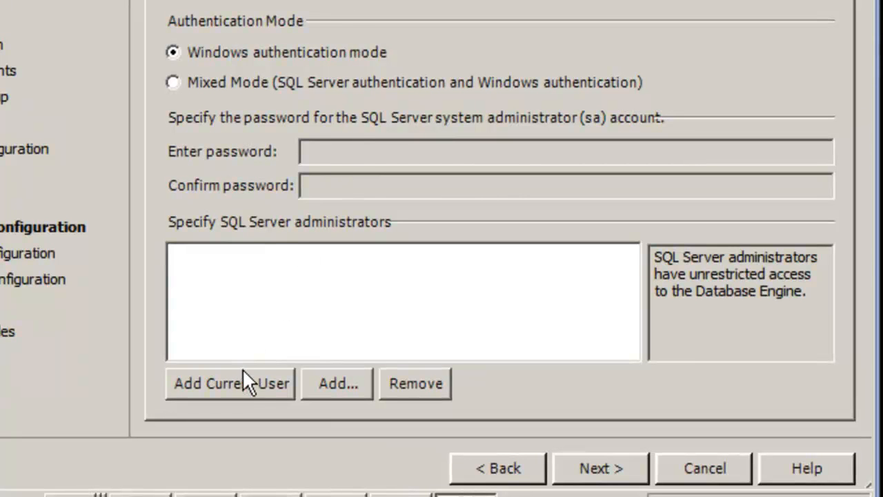
Add myad2\SQLAdmin as a SQL Server administrator for the Database Engine.
left_click(323, 381)
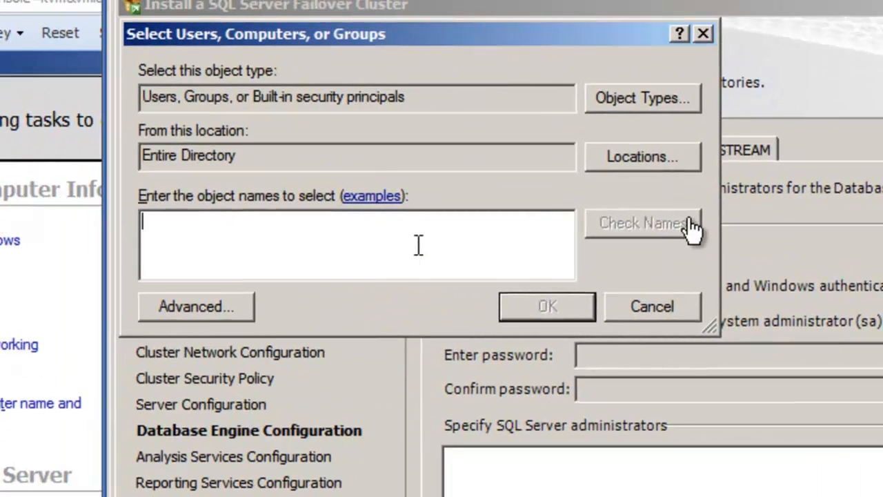
type("myad2\\a")
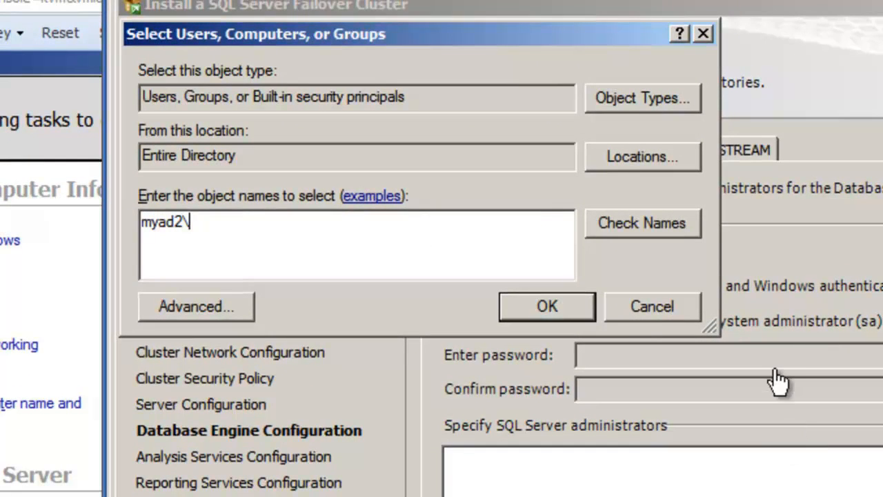
key("BackSpace")
type("SQLAd")
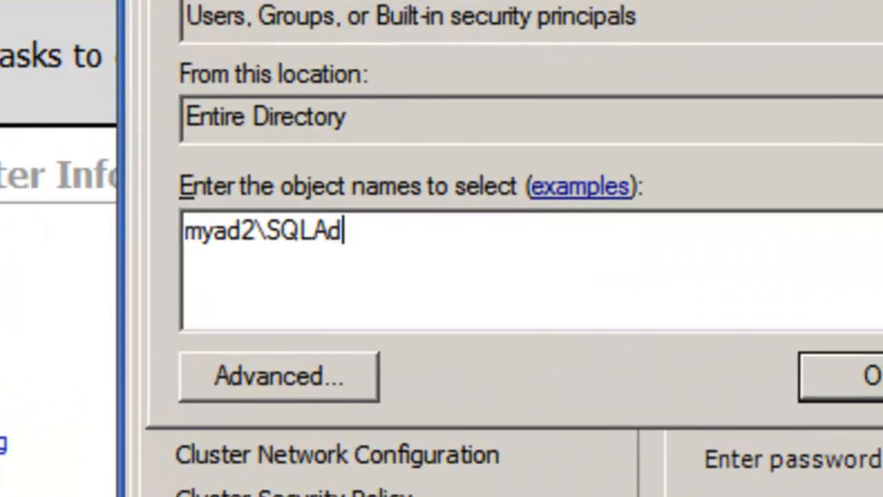
type("min")
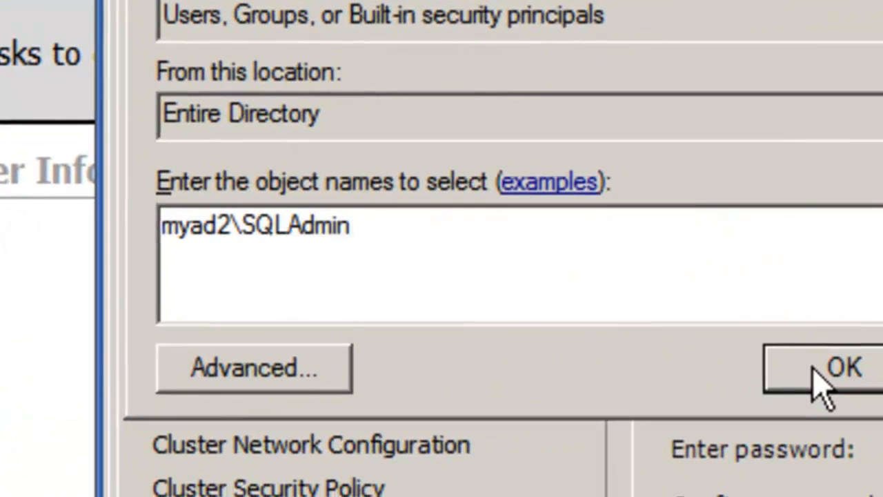
left_click(861, 388)
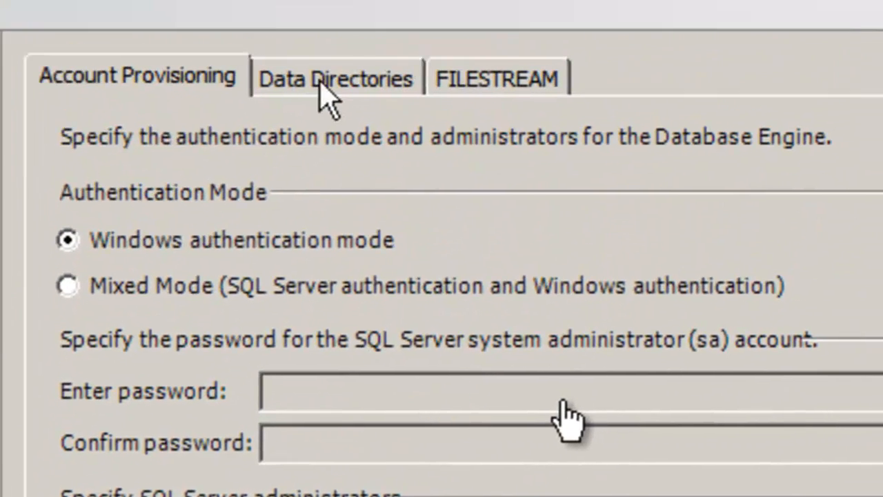
Review the Database Engine data directories and enable FILESTREAM for Transact-SQL and file I/O streaming access.
left_click(329, 96)
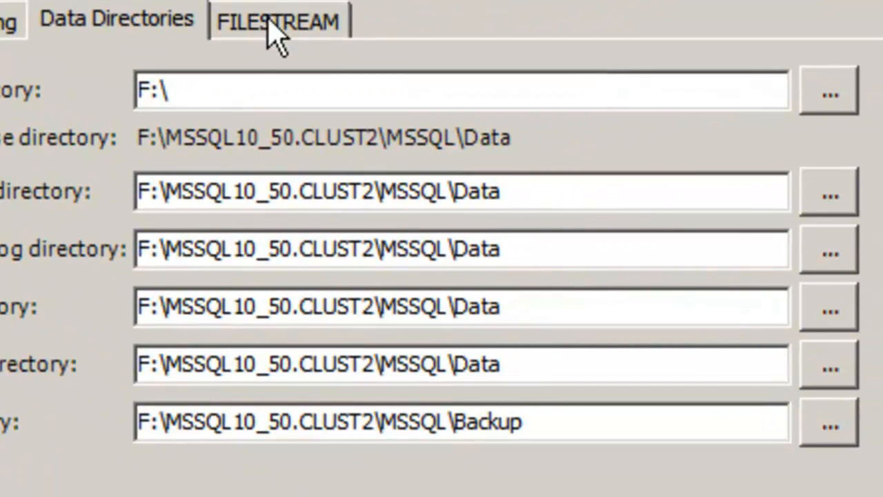
left_click(268, 19)
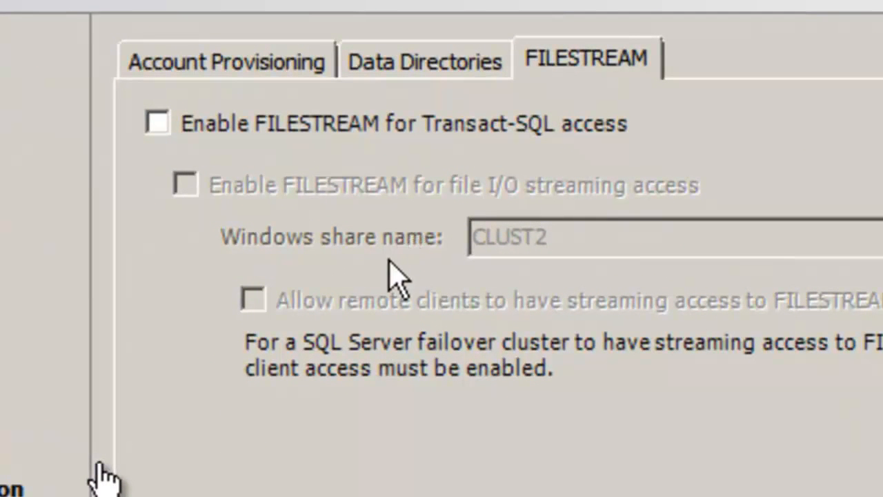
left_click(157, 123)
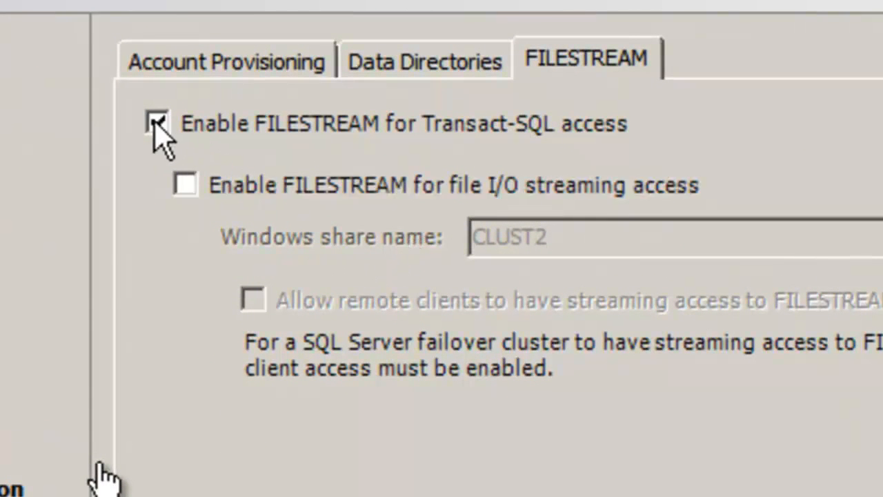
left_click(185, 185)
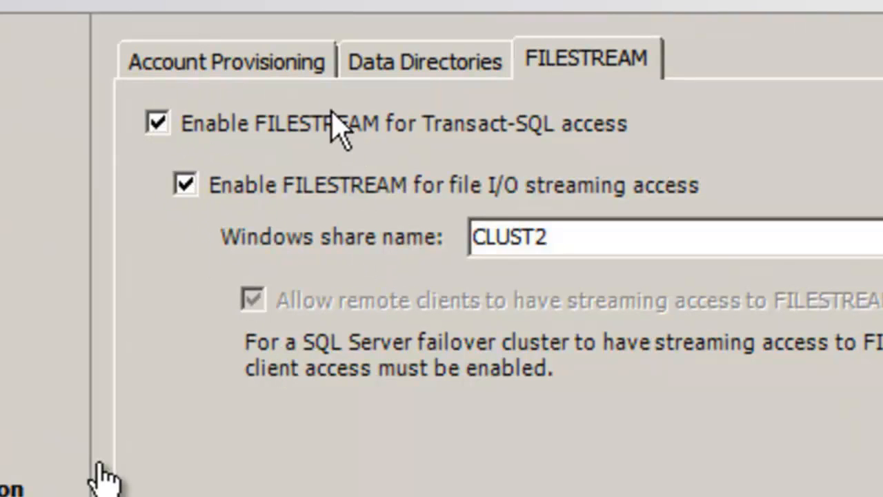
left_click(288, 70)
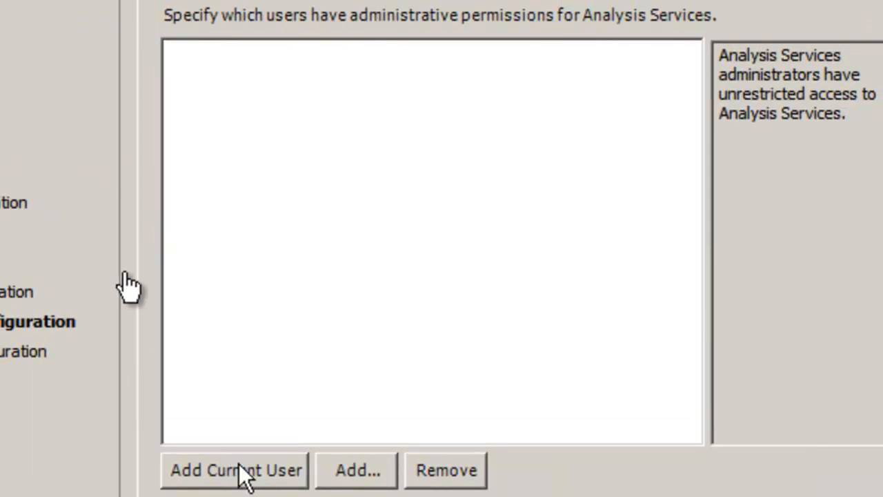
Add myad2\SQLAdmin as an Analysis Services administrator and accept the Analysis Services data directories.
left_click(355, 480)
type("myad2\\")
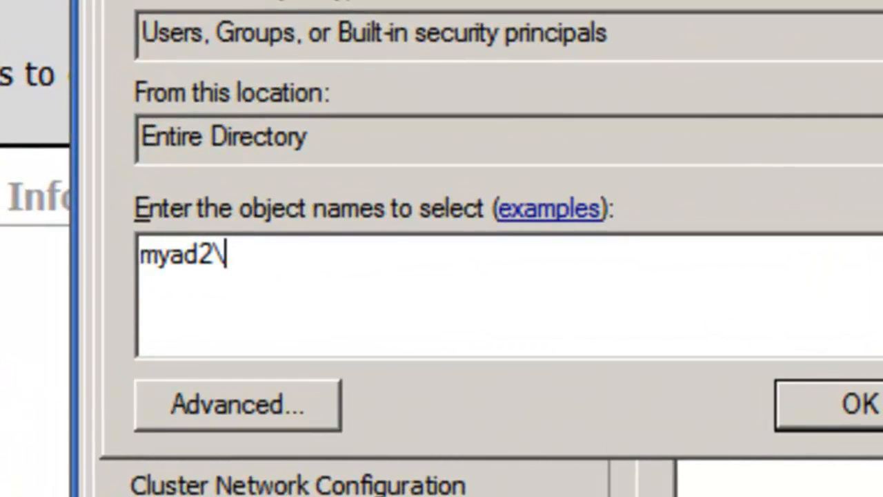
type("SQLAdmin")
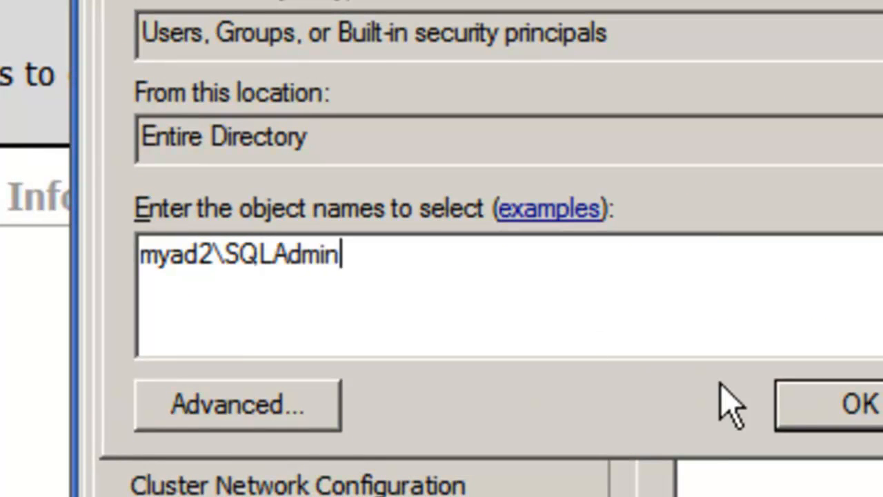
left_click(825, 406)
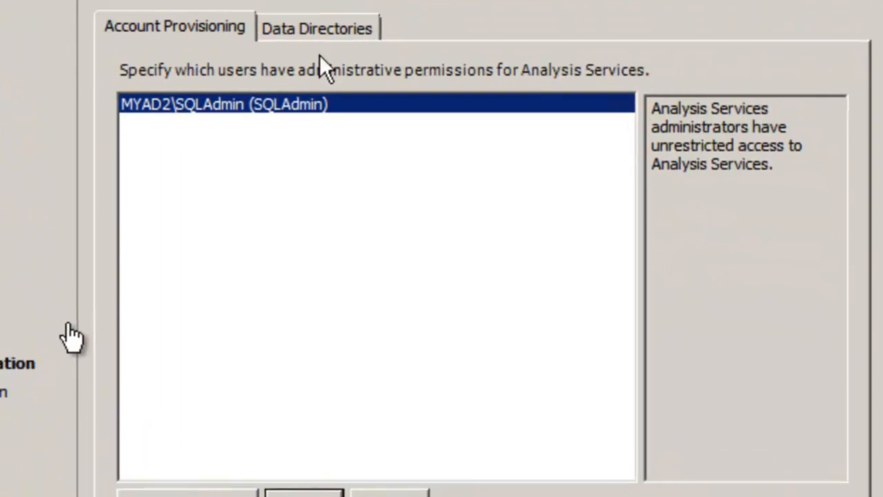
left_click(354, 80)
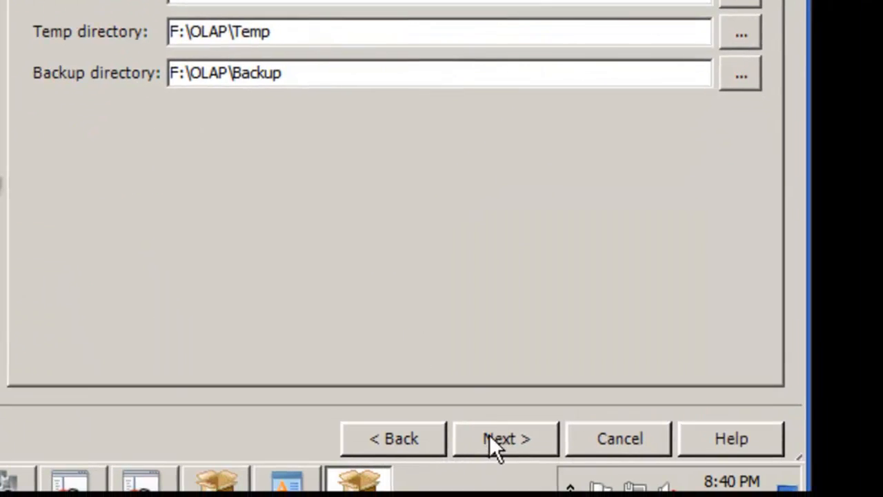
left_click(500, 439)
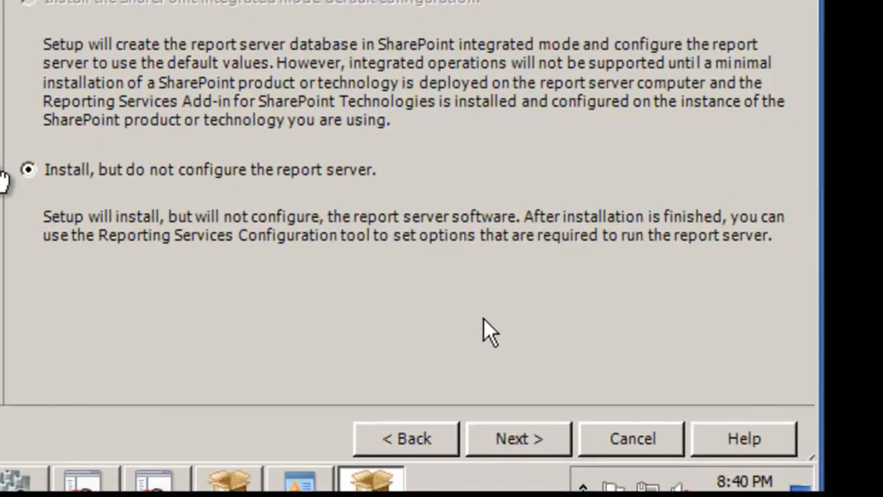
Install the report server without configuring it, leave error reporting off, and review the installation rule details.
left_click(511, 433)
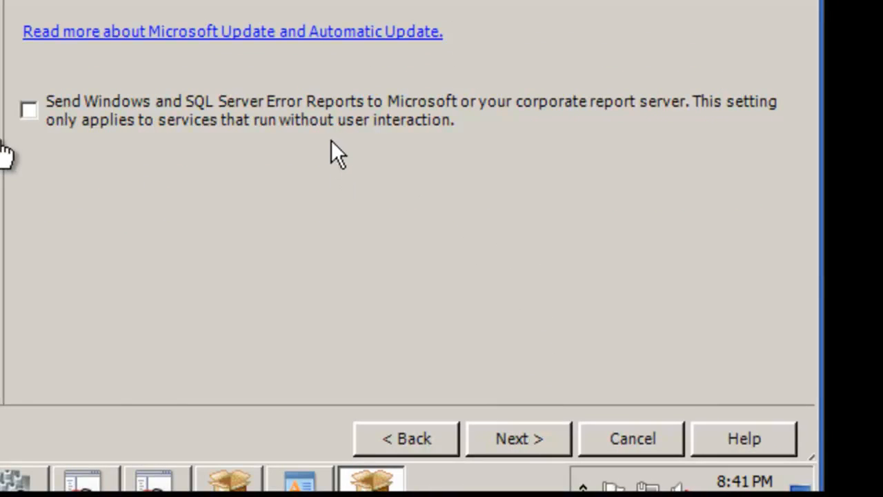
left_click(512, 441)
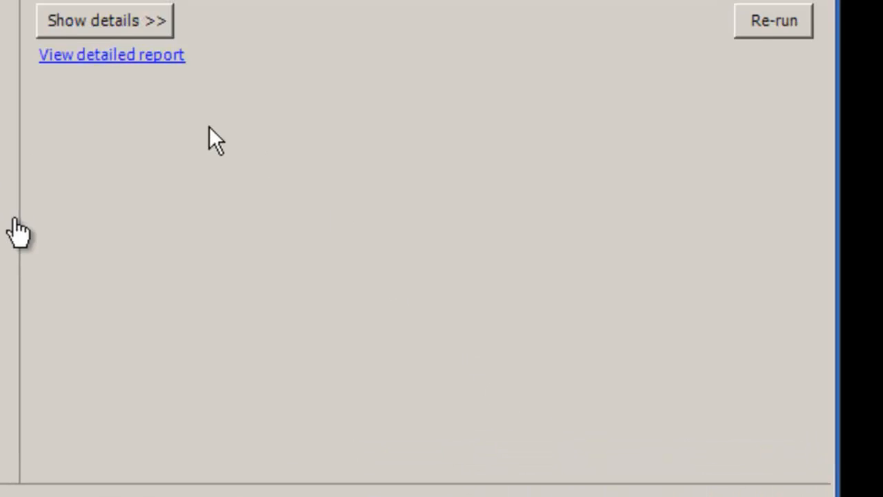
left_click(160, 121)
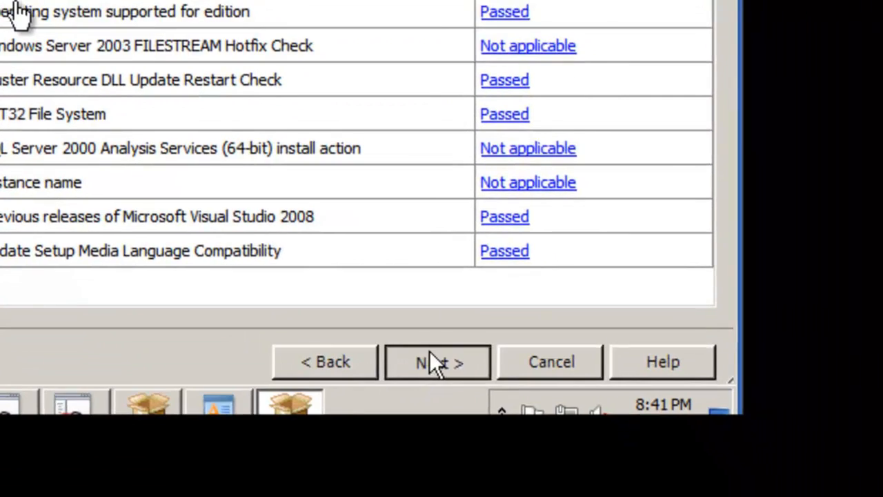
left_click(471, 433)
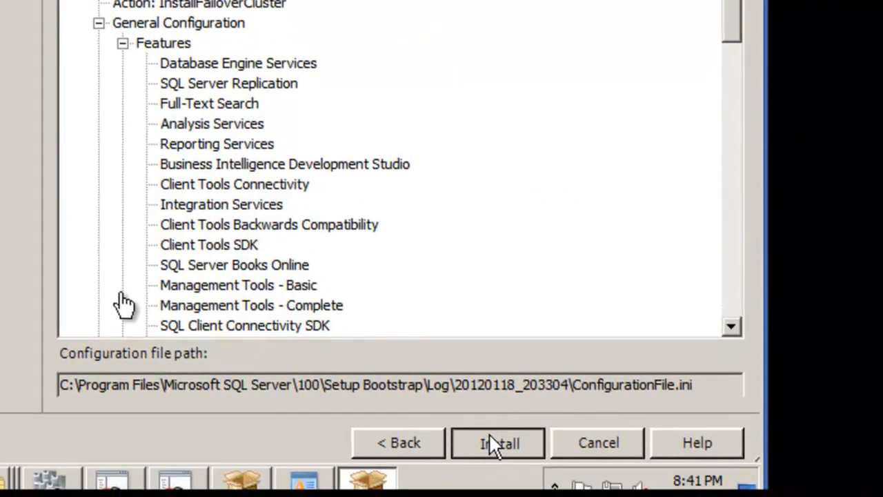
Review the configuration summary, install the SQL Server failover cluster, and close the setup wizard on completion.
left_click_drag(730, 28, 708, 338)
left_click(512, 442)
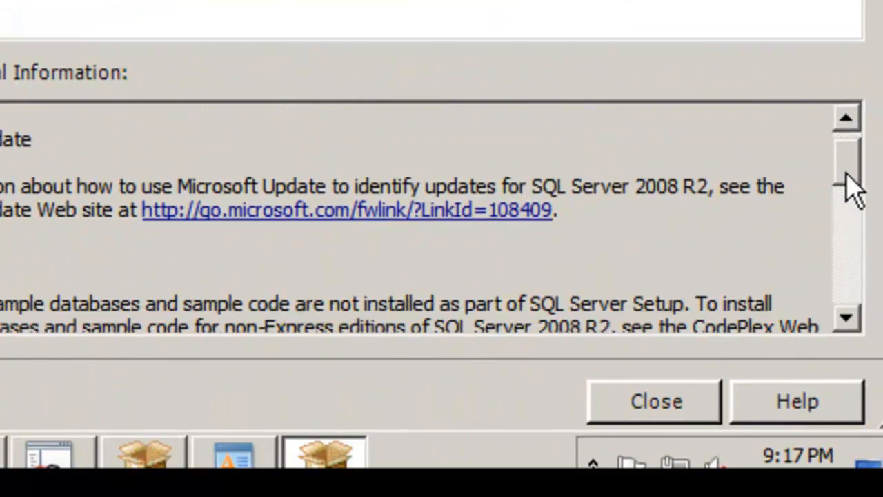
left_click_drag(847, 174, 836, 307)
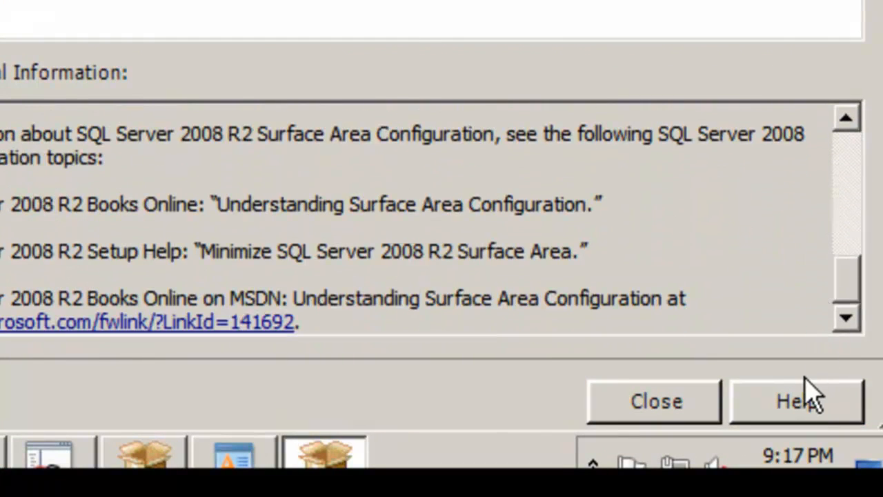
left_click(666, 419)
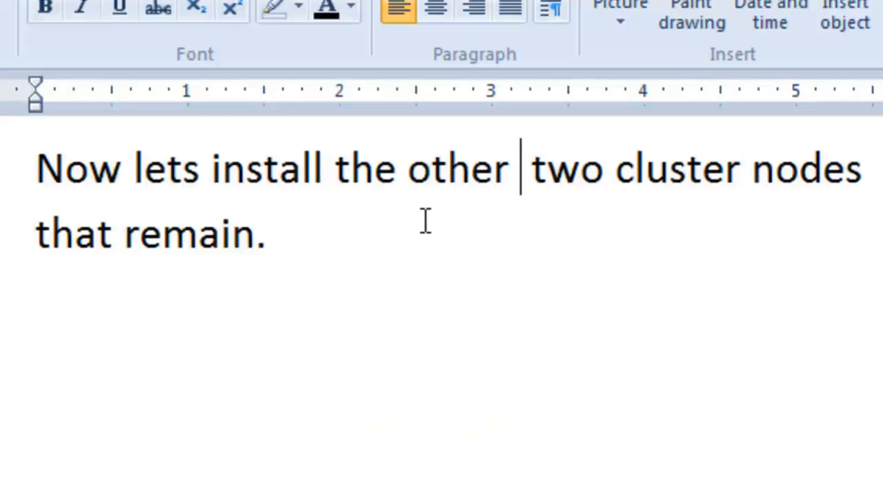
Remove the extra space after "other" in the WordPad note and select the note's text.
key("BackSpace")
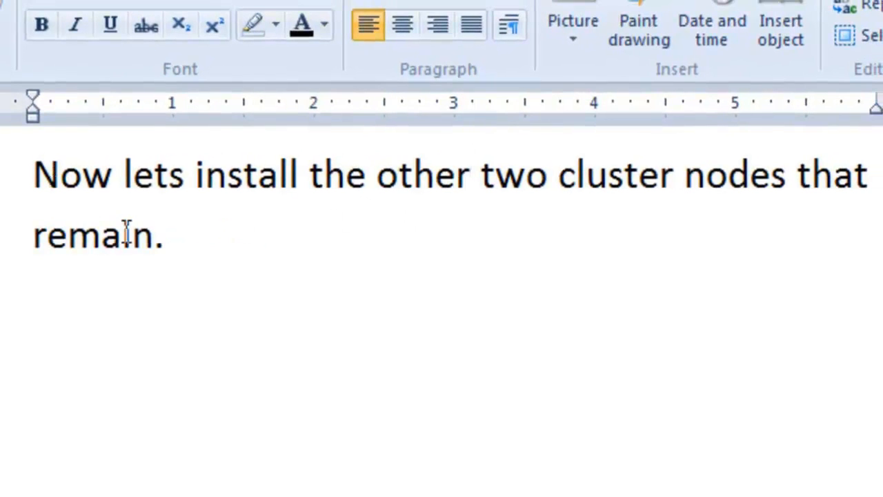
left_click(17, 195)
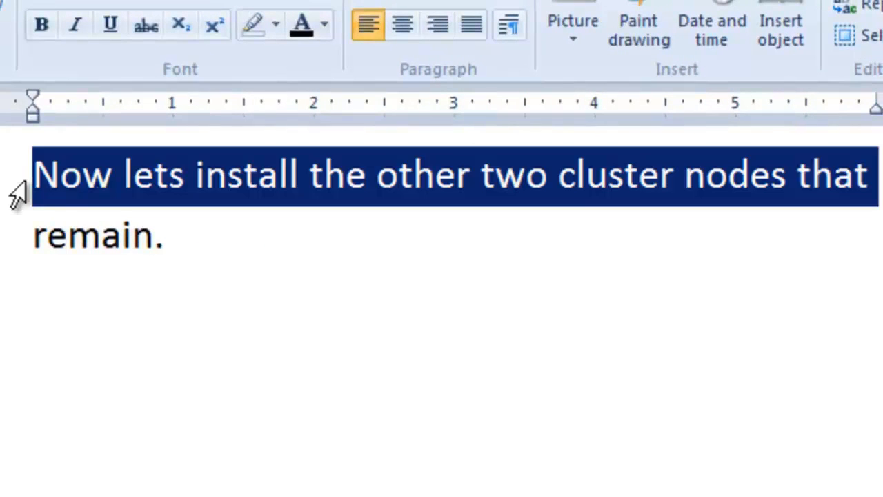
left_click(26, 238)
left_click_drag(35, 186, 38, 260)
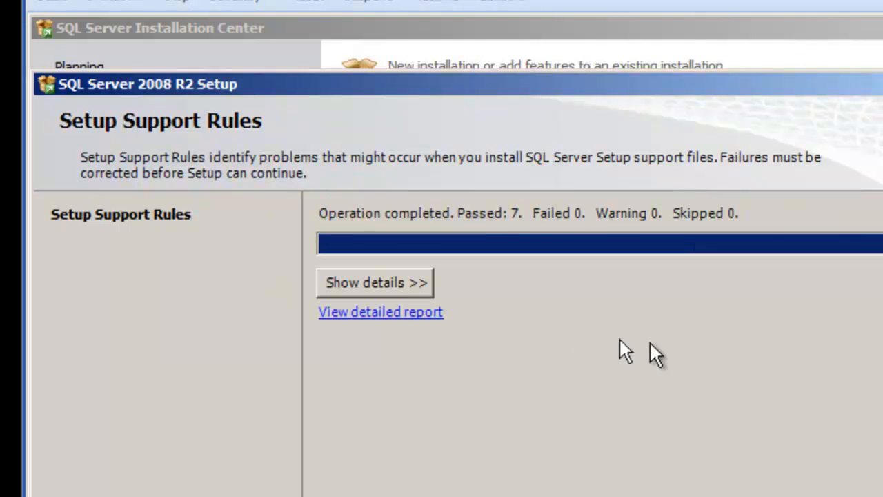
Accept the Setup Support Rules and the license terms in the SQL Server 2008 R2 setup for the additional node.
left_click_drag(741, 86, 734, 42)
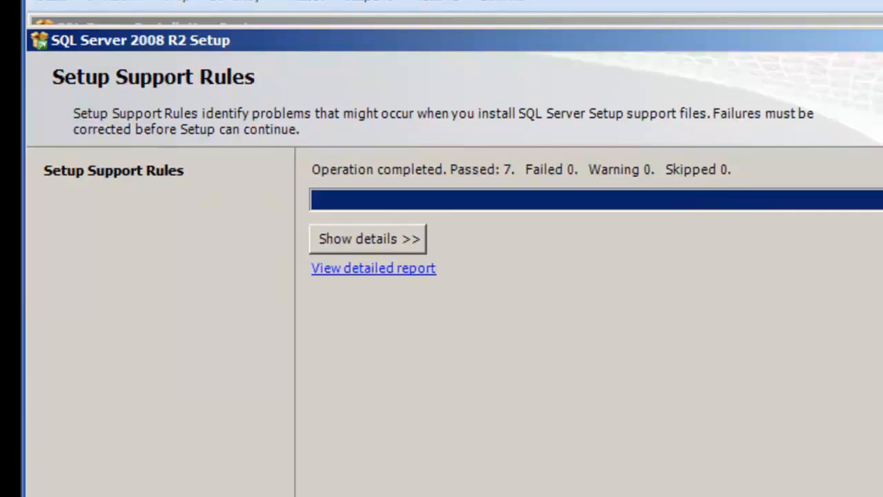
left_click(821, 493)
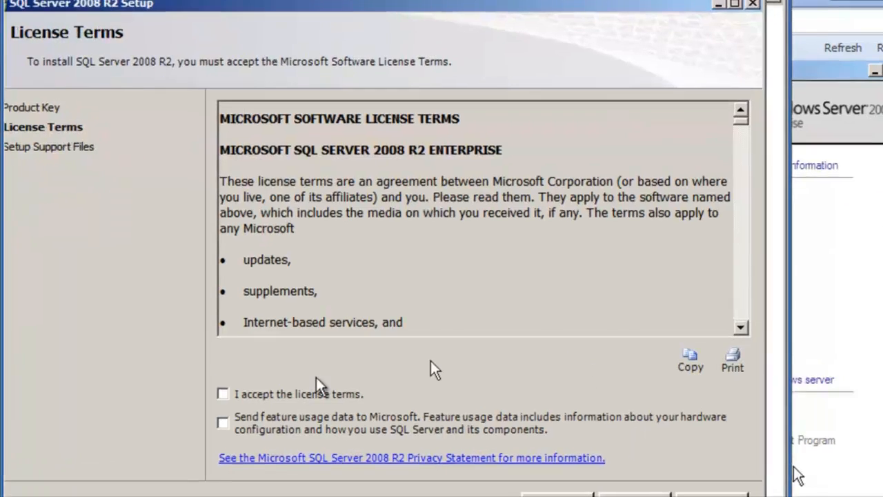
left_click(223, 394)
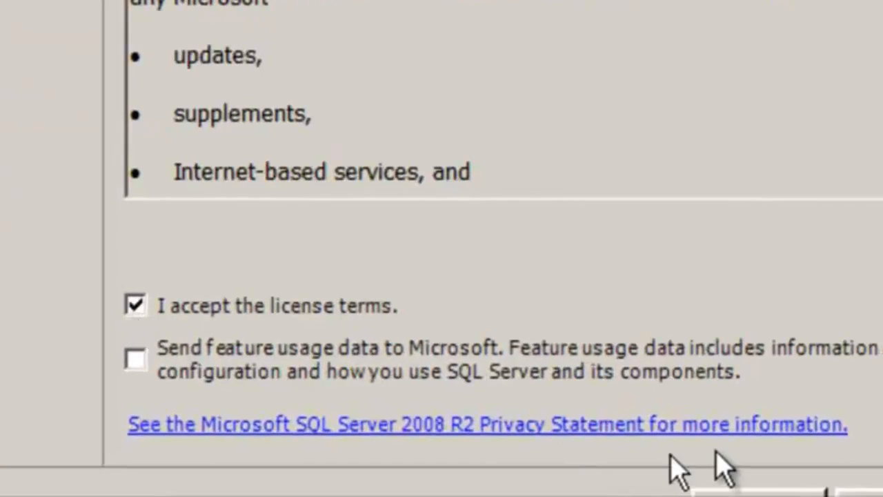
left_click(688, 494)
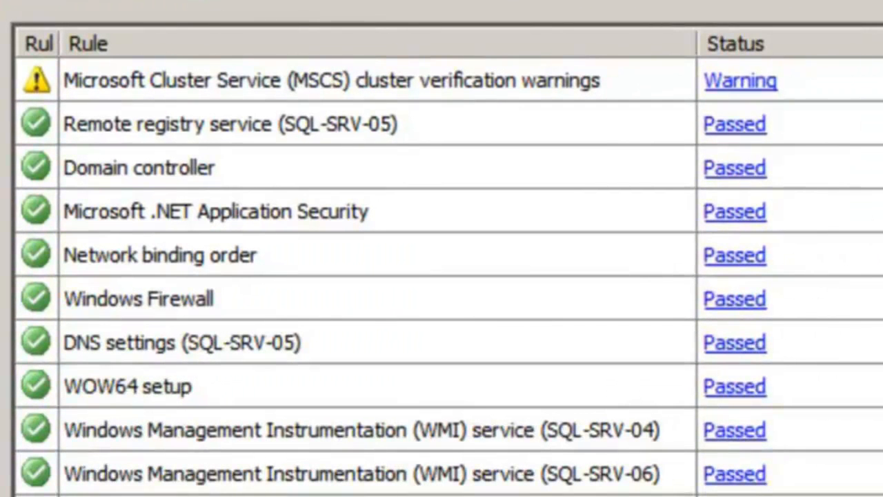
Review the add-node Setup Support Rules and proceed through node configuration and service accounts, leaving error reporting off.
scroll(441, 276, "up", 3)
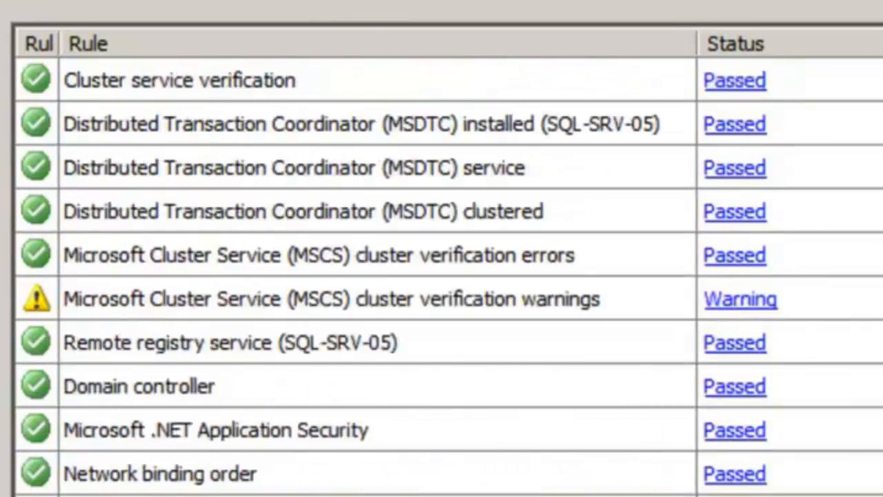
scroll(442, 276, "down", 6)
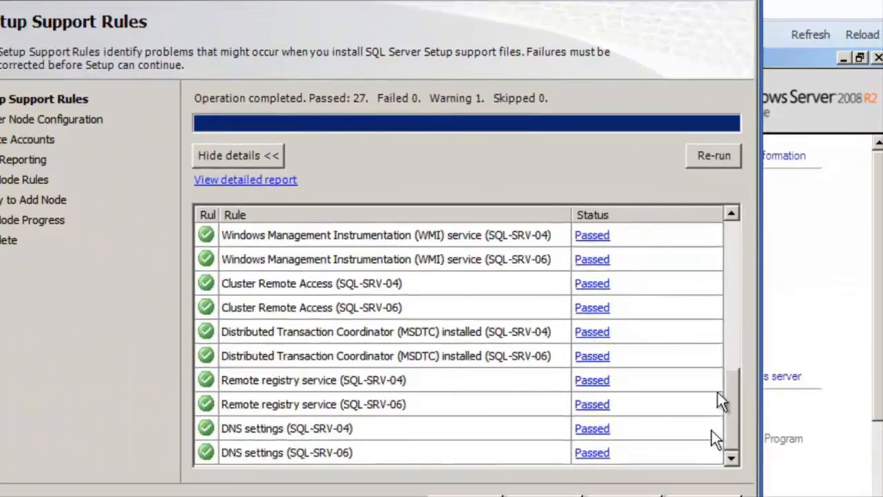
scroll(718, 392, "up", 3)
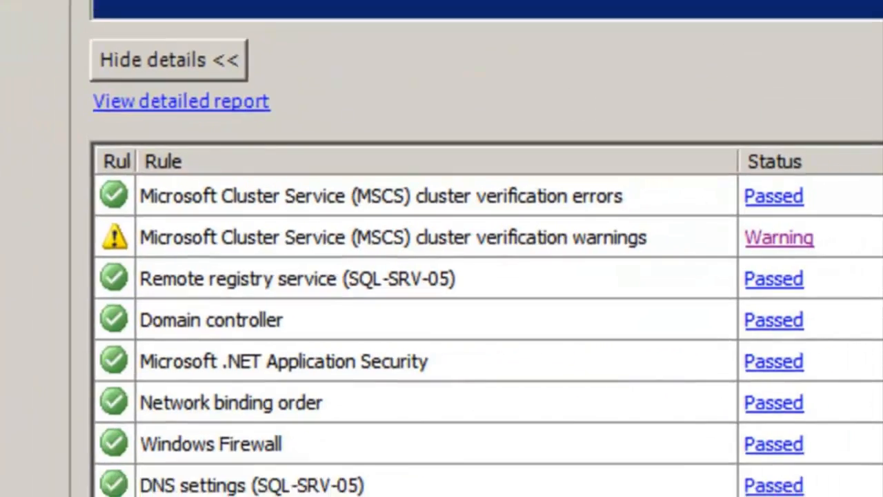
left_click(634, 496)
left_click(635, 495)
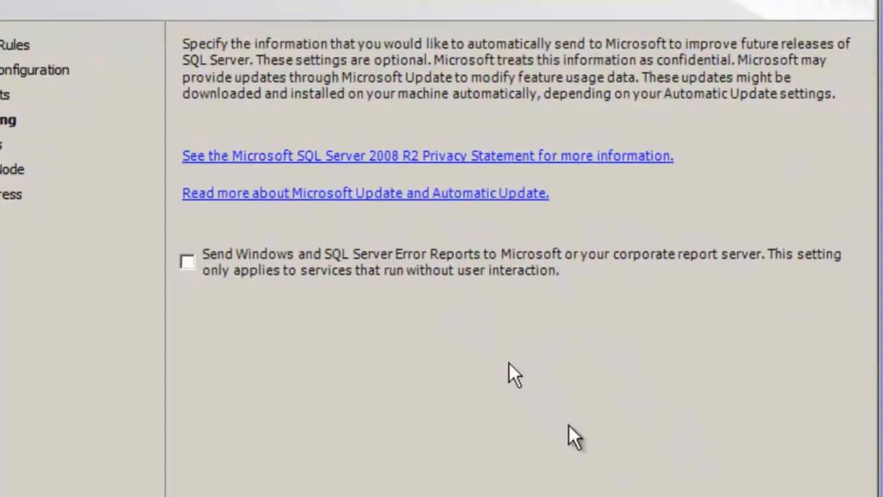
key("alt+n")
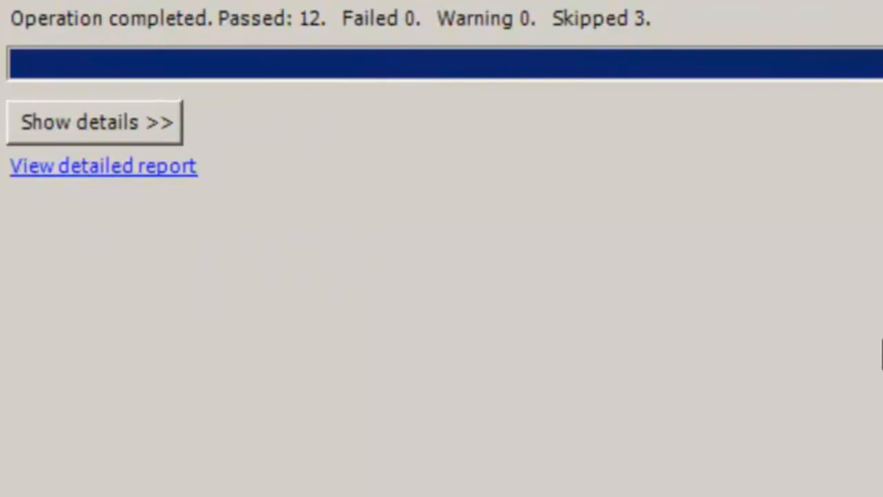
Review the Add Node Rules details and start adding the node to the failover cluster.
left_click(177, 118)
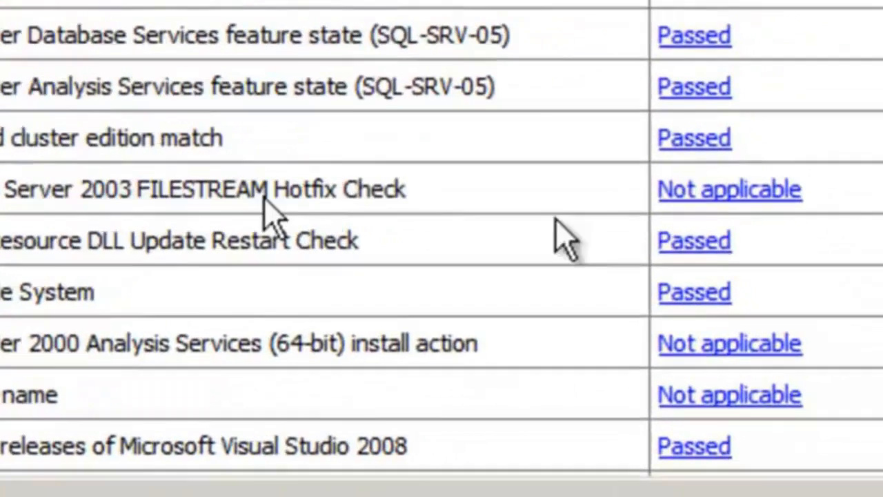
scroll(442, 218, "down", 2)
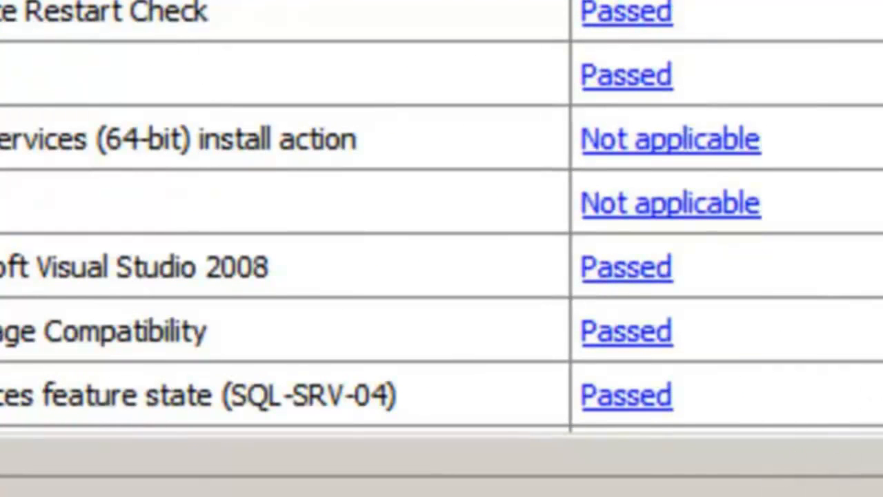
left_click(621, 494)
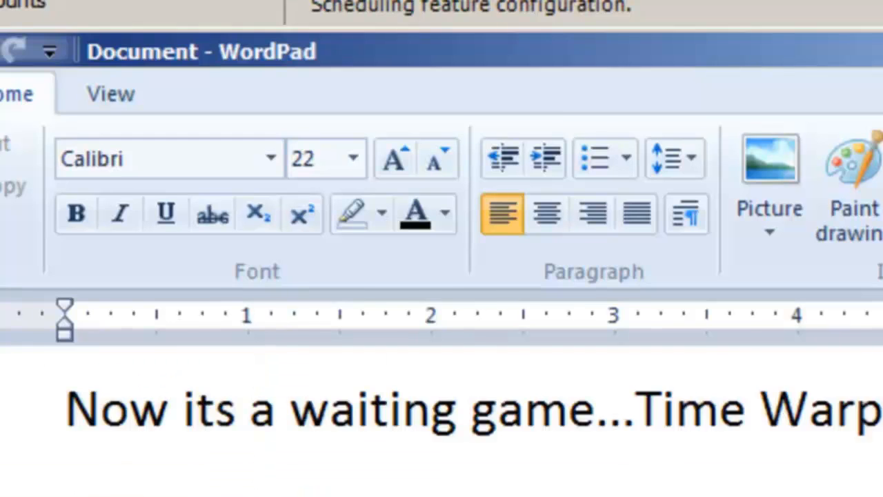
left_click(24, 375)
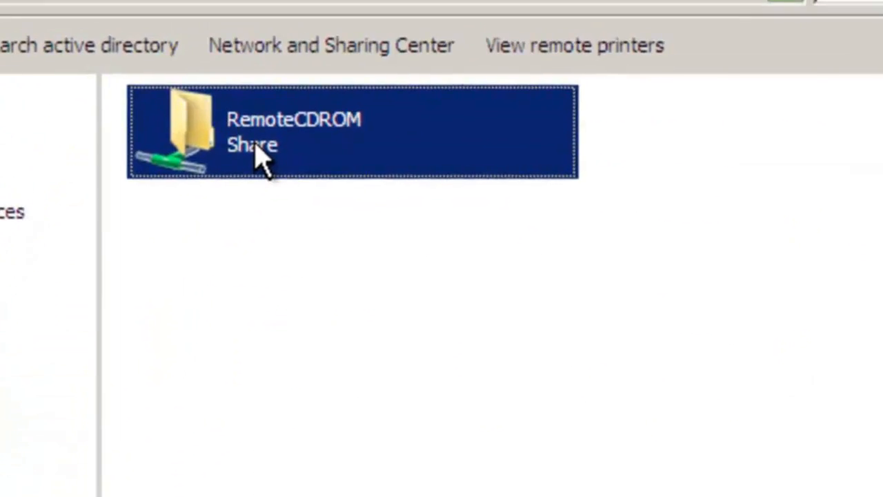
Run setup from the RemoteCDROM share for the remaining cluster node, allowing the file to run.
double_click(266, 149)
left_click(142, 407)
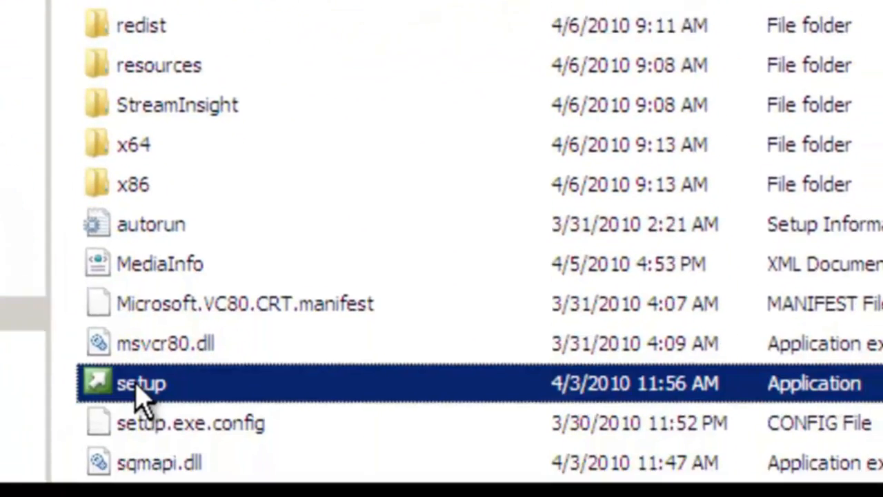
double_click(138, 400)
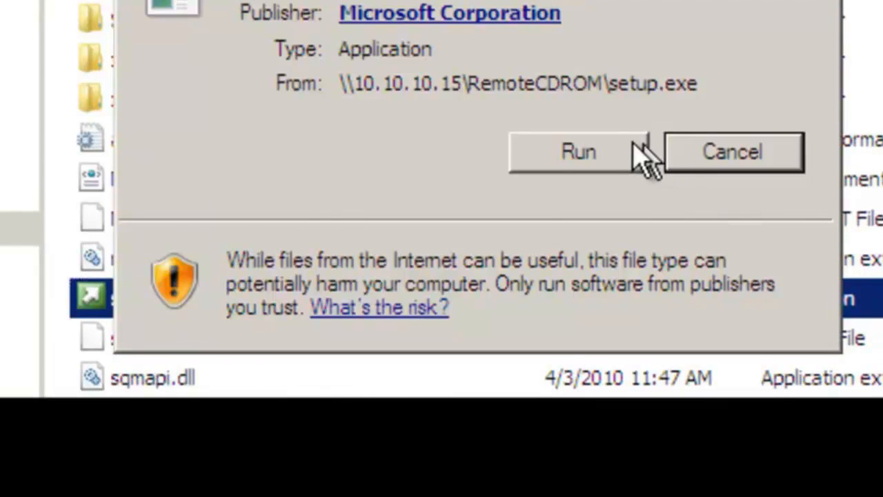
left_click(635, 148)
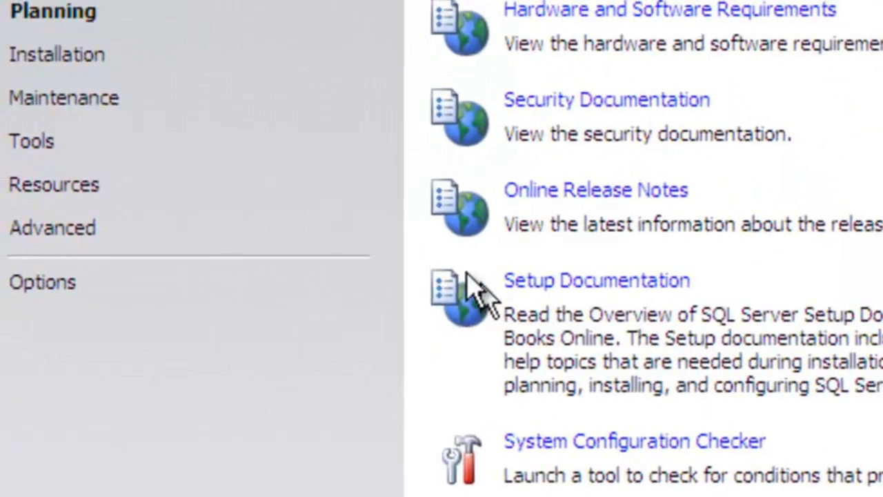
Launch the wizard for adding a node to a SQL Server failover cluster and accept its Setup Support Rules.
left_click(69, 56)
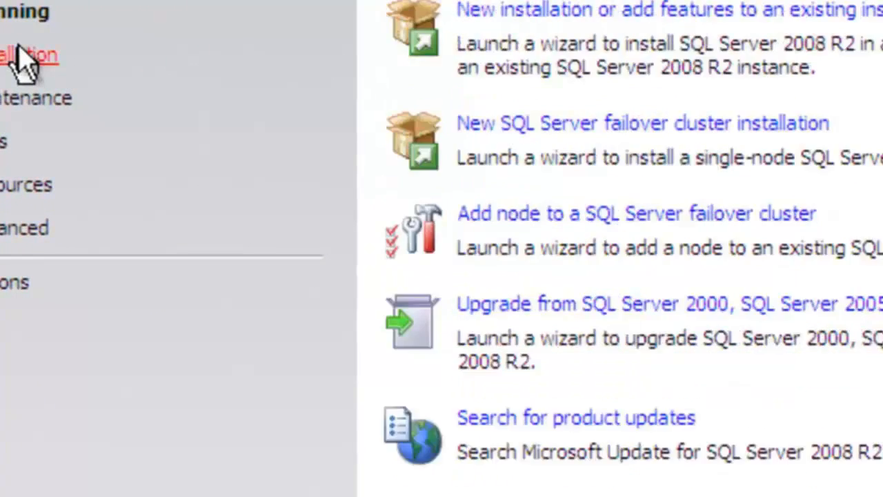
left_click(563, 215)
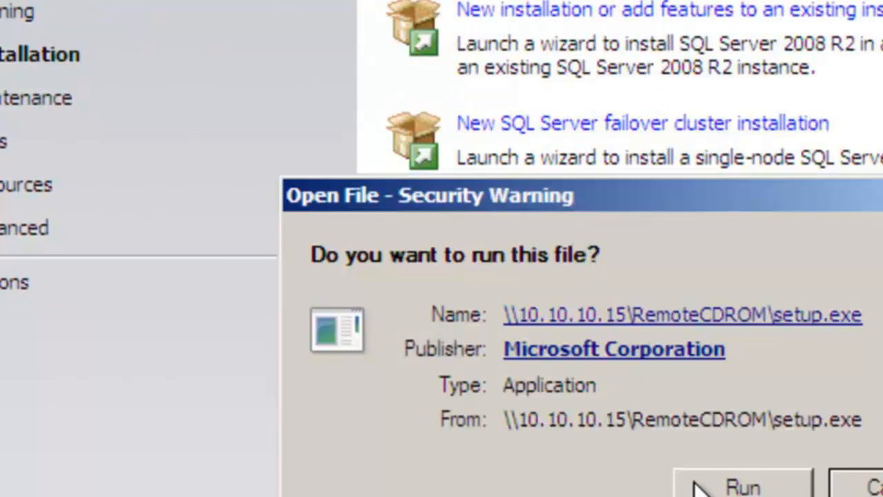
left_click(698, 486)
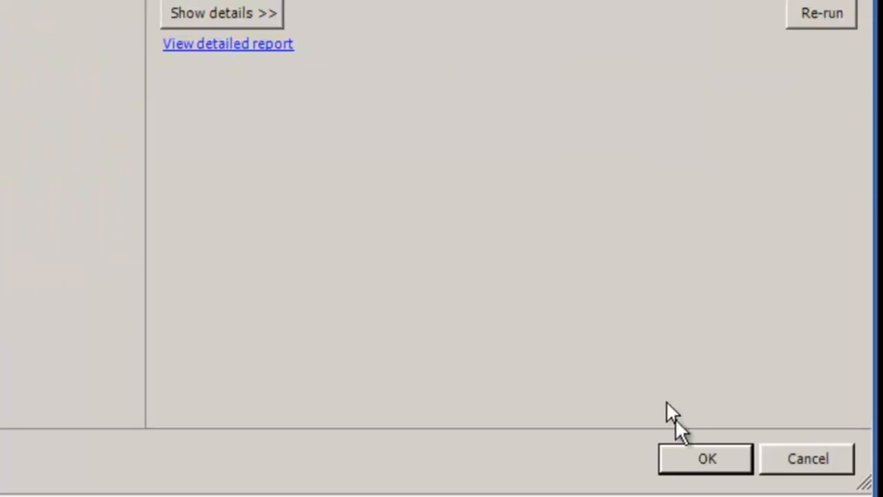
left_click(691, 455)
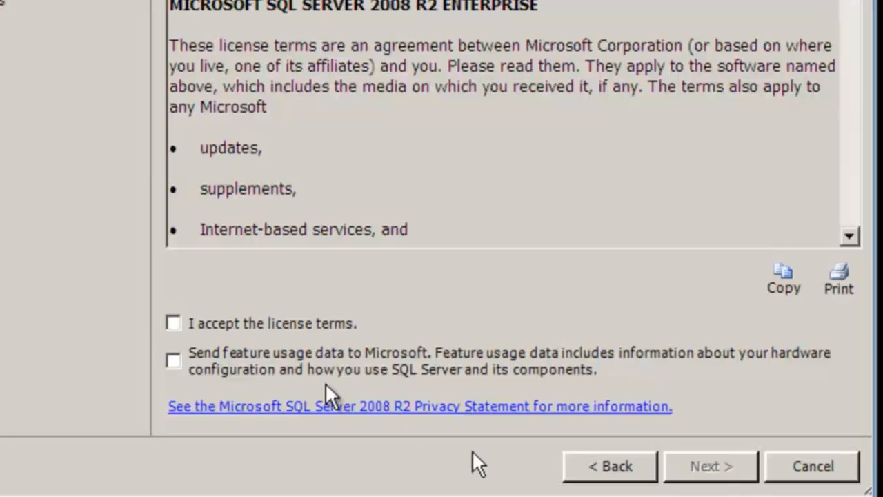
Accept the SQL Server 2008 R2 license terms without sending feature usage data, and install the setup support files.
left_click(173, 323)
left_click(707, 466)
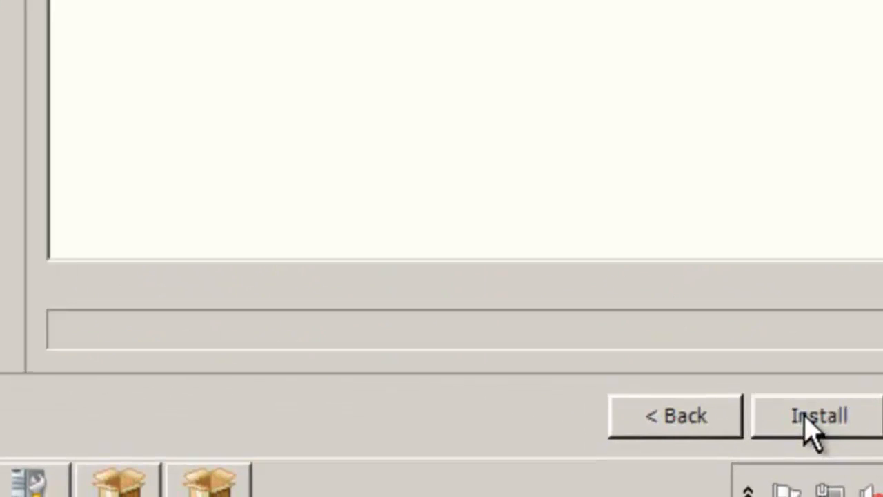
left_click(813, 430)
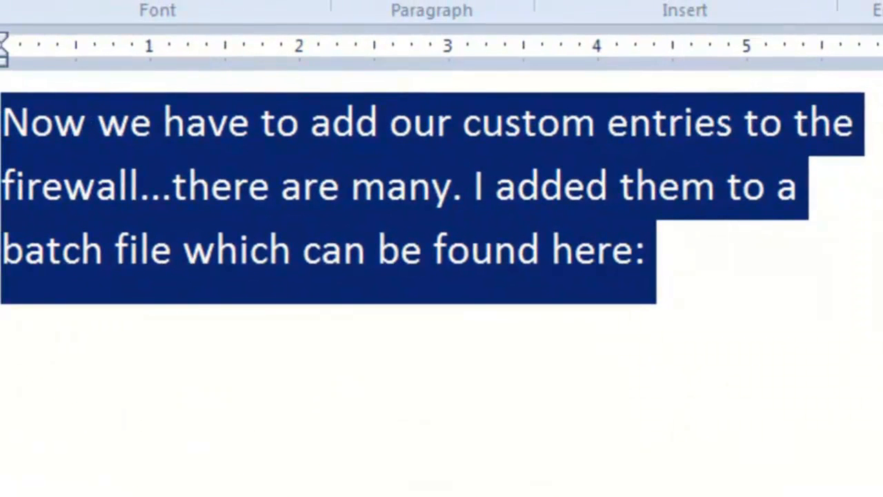
left_click(100, 393)
type("http://wanfuse.blogspot.com/2012/01/how-to-install-microsoft-mcsc-cluster.html")
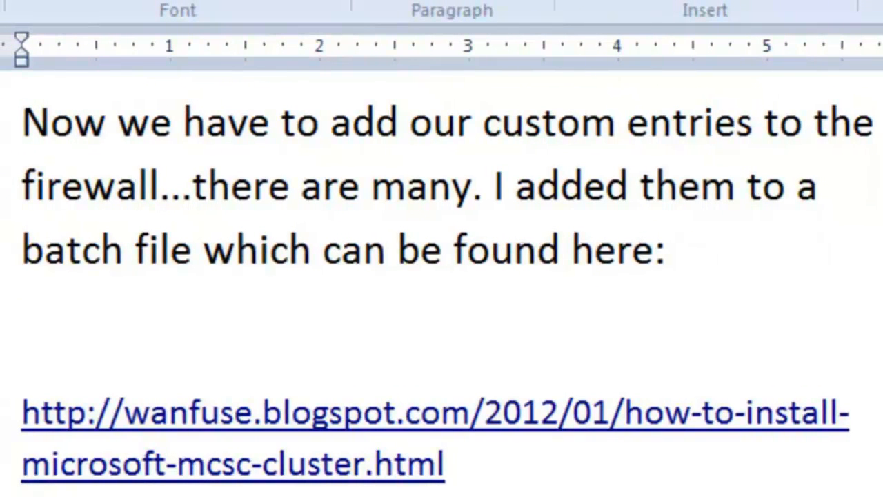
left_click_drag(7, 128, 4, 247)
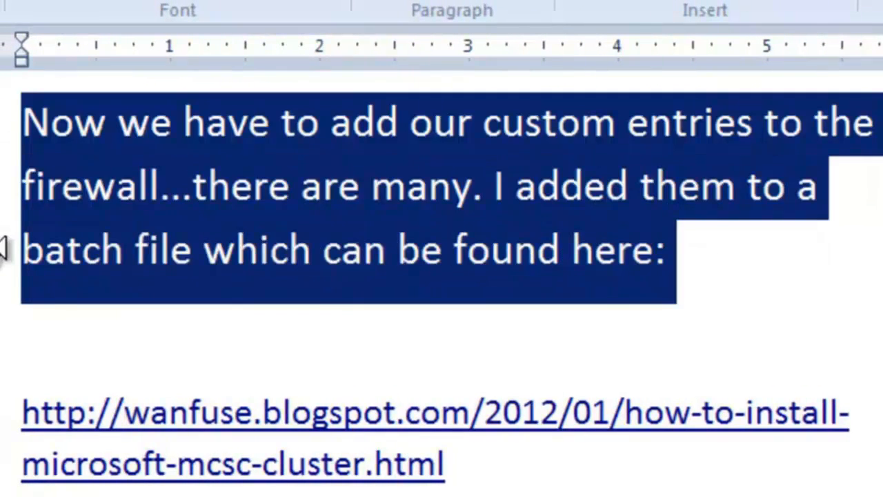
left_click_drag(3, 413, 2, 483)
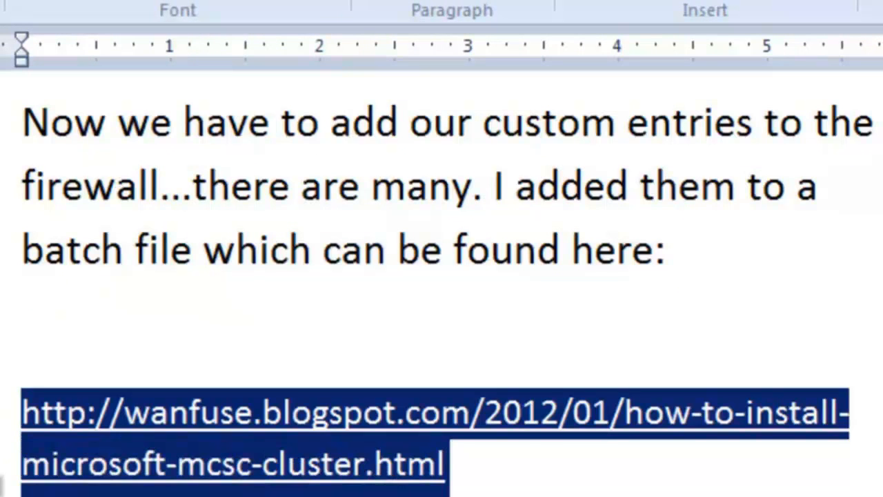
left_click(3, 345)
left_click_drag(3, 123, 3, 476)
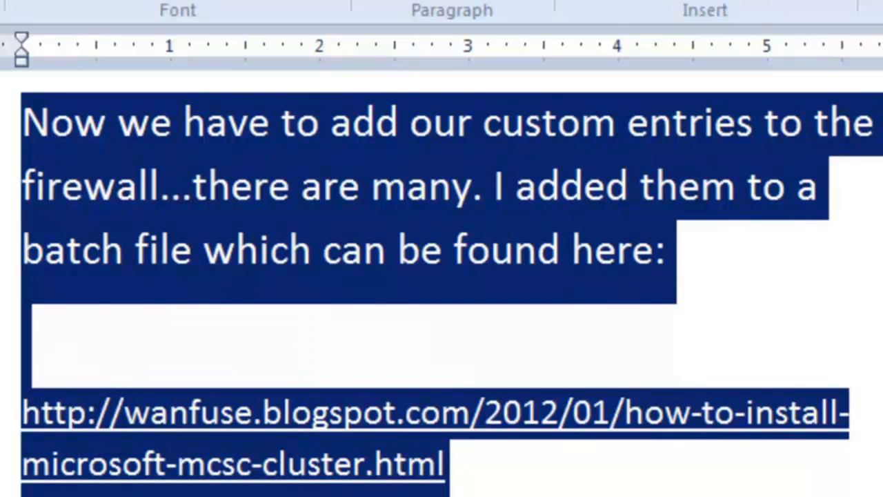
Append the text search for "netsh" in document right after the blog link.
left_click(356, 462)
left_click(545, 481)
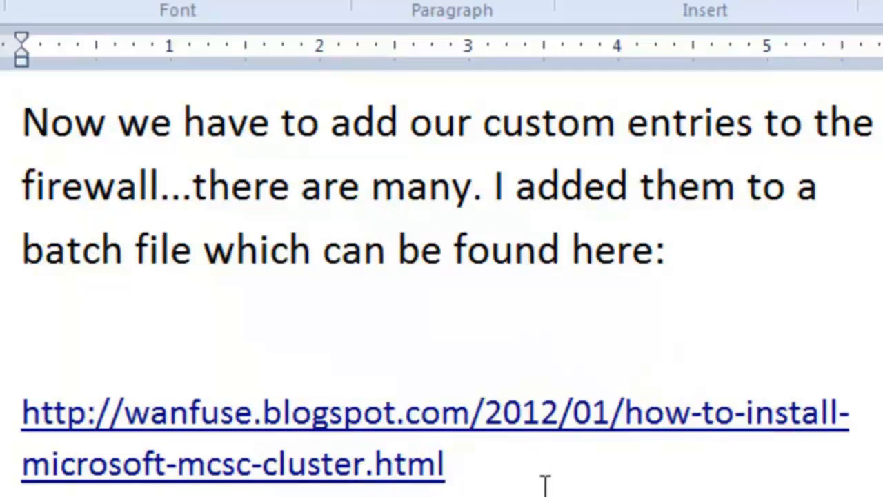
type("search for ")
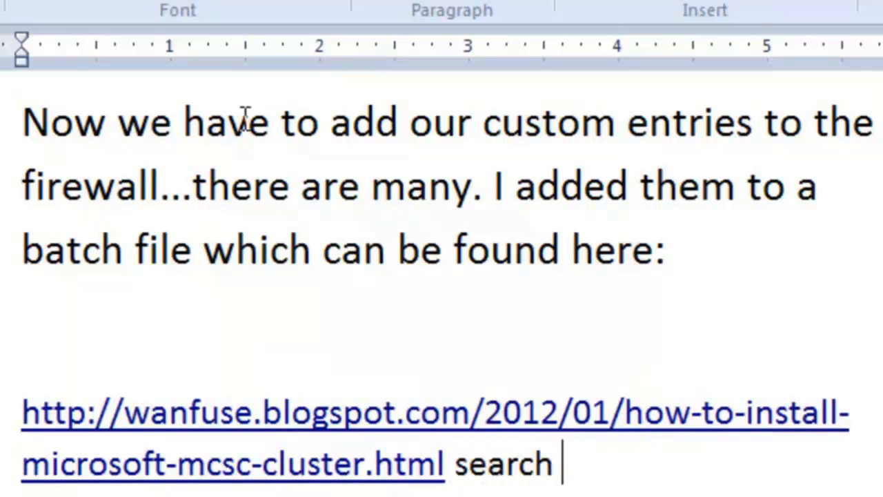
type("netsh\"")
key("Left")
key("Left")
key("Left")
key("Left")
key("Left")
type("\"")
key("End")
type("in document")
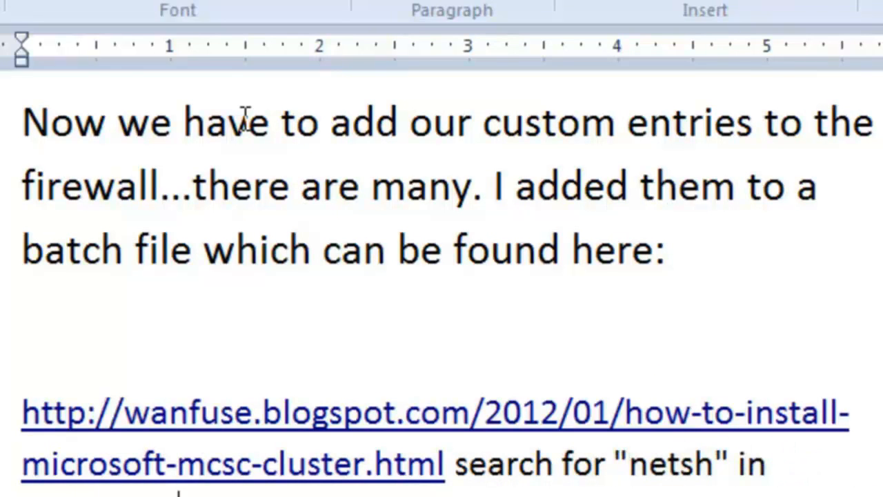
Add the line "We need to run this on the three servers" below the link and highlight it.
key("Return")
type("We need to run this on the three servers")
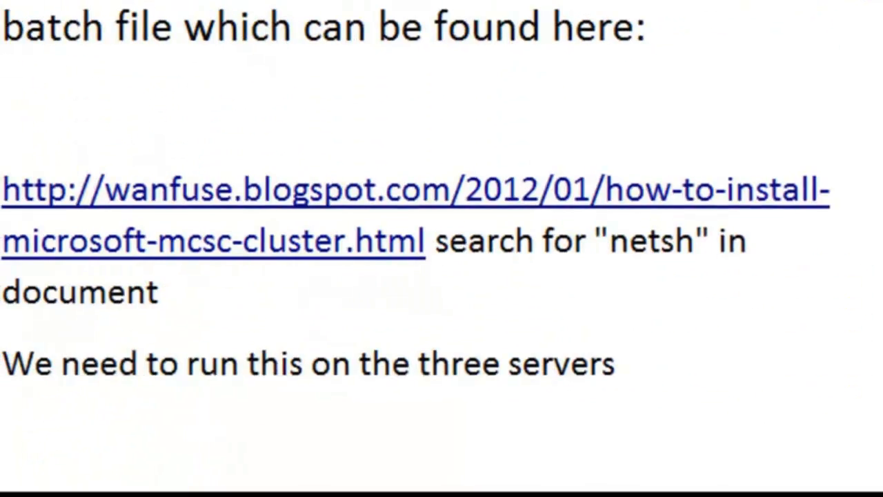
left_click(86, 378)
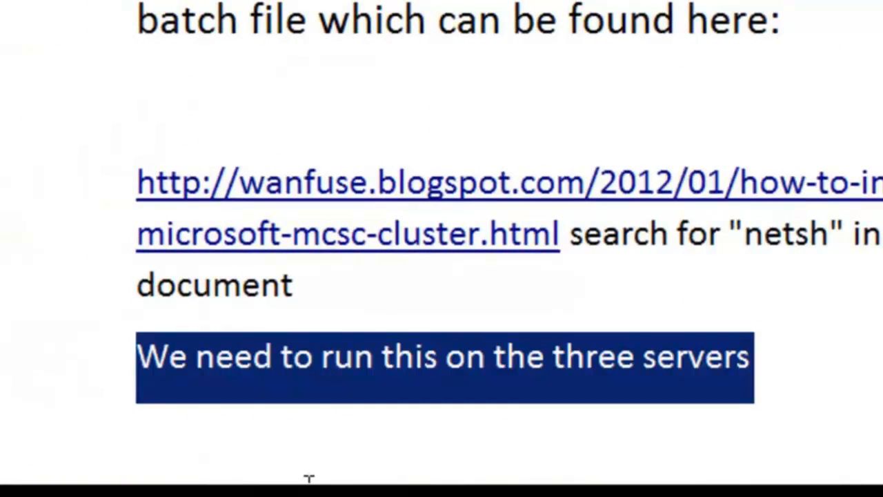
left_click(386, 472)
Switch to Windows Explorer and run the SQL-firewall batch file from the nfs-1 share, allowing the unverified file to run.
left_click_drag(752, 383, 552, 2)
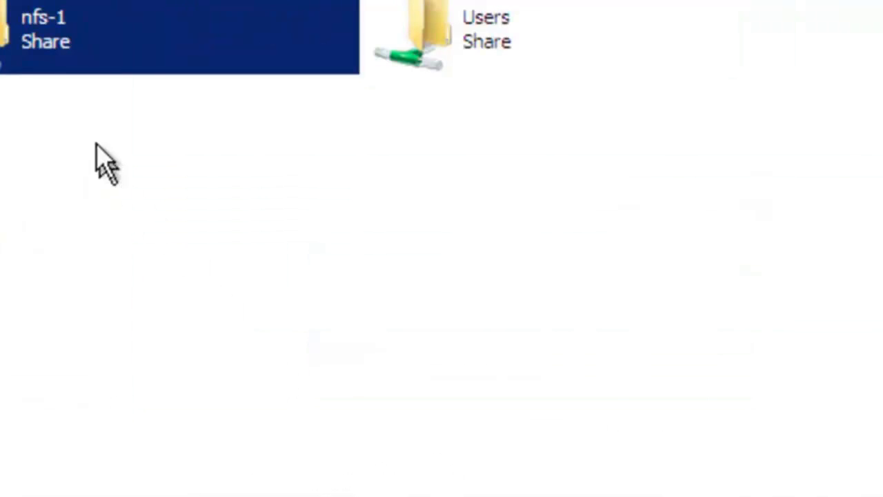
double_click(17, 65)
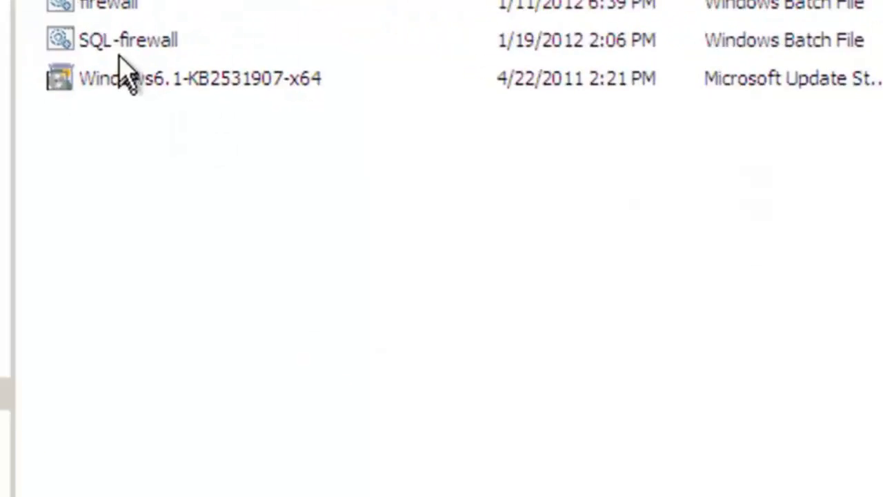
left_click(218, 83)
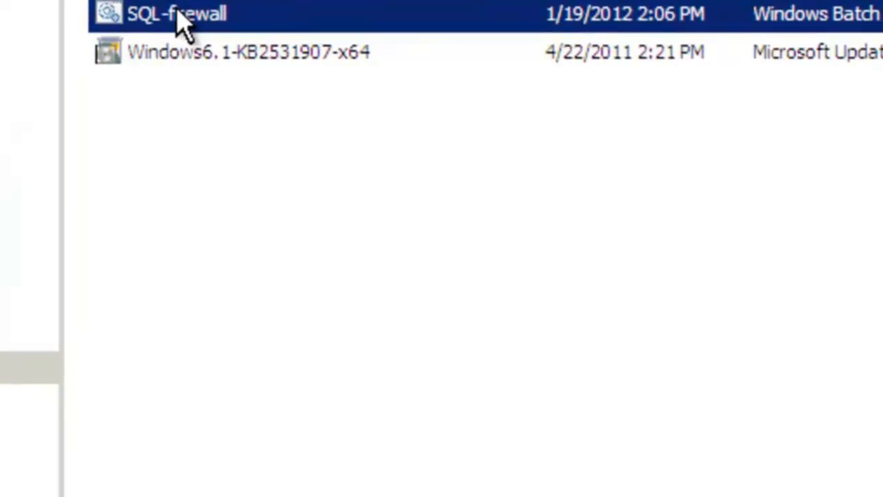
right_click(177, 7)
double_click(156, 21)
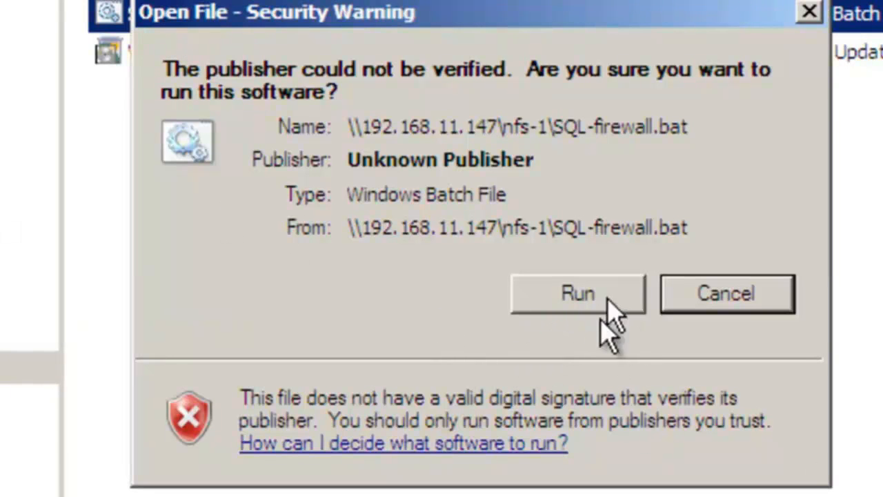
left_click(608, 302)
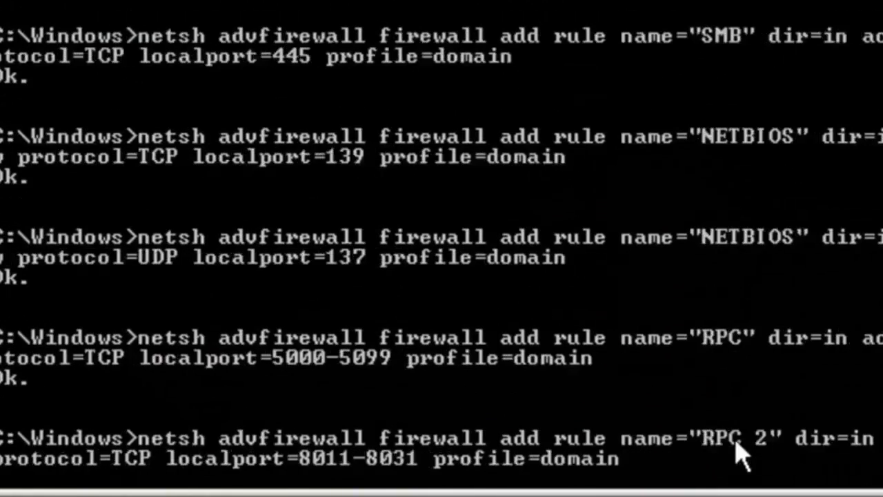
key("Return")
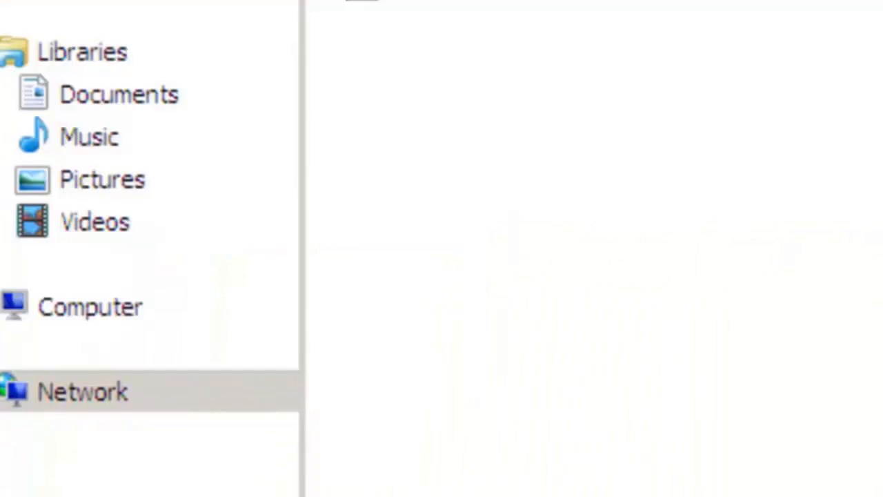
Open the SQL-firewall batch file for editing, and highlight the WordPad note about the remaining firewall warning.
right_click(348, 8)
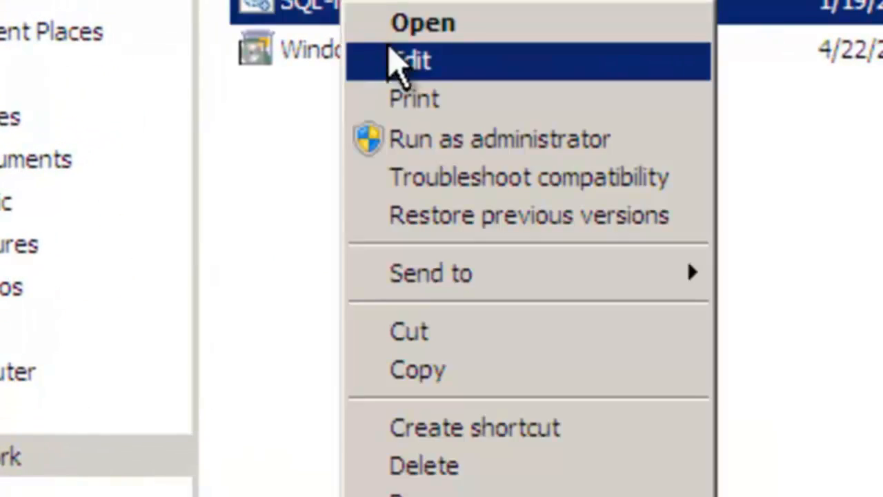
left_click(401, 61)
left_click(864, 356)
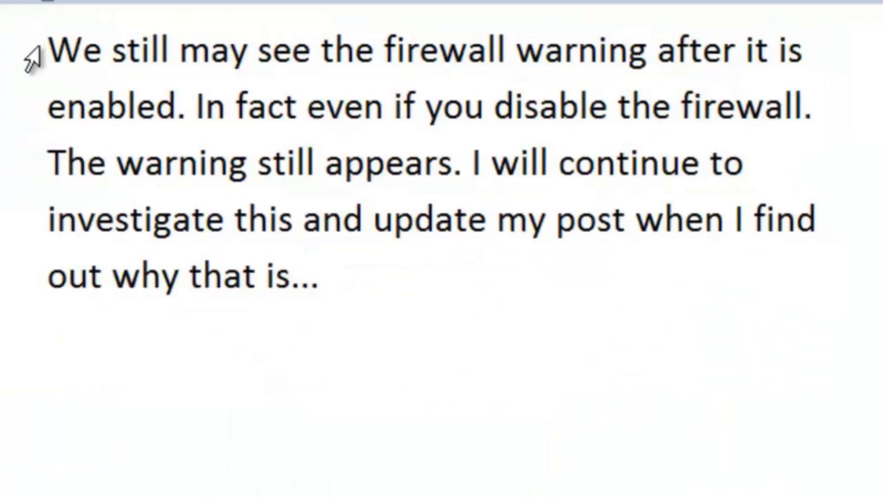
left_click_drag(31, 56, 73, 300)
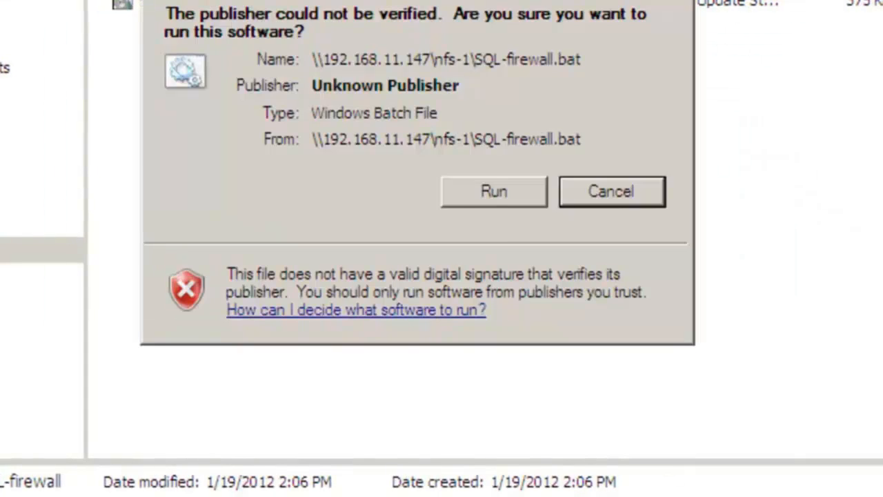
Run SQL-firewall.bat from the nfs-1 share on the other two servers, allowing the unverified file each time.
left_click(503, 202)
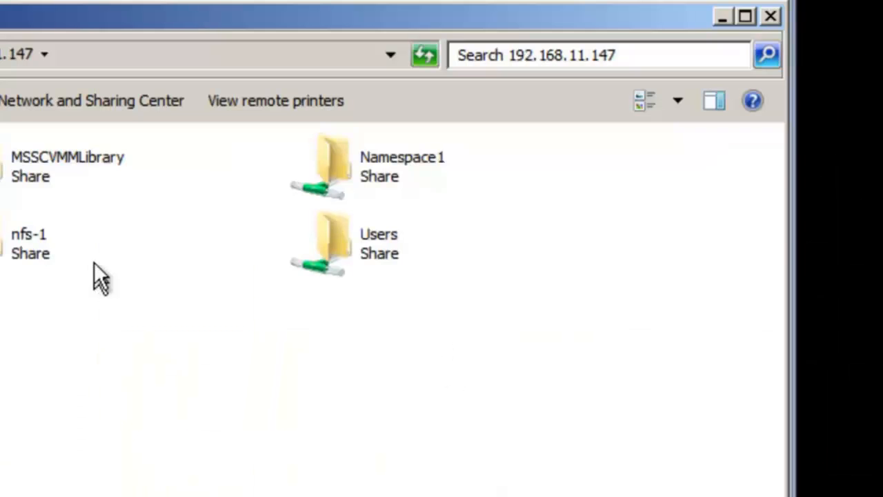
double_click(53, 250)
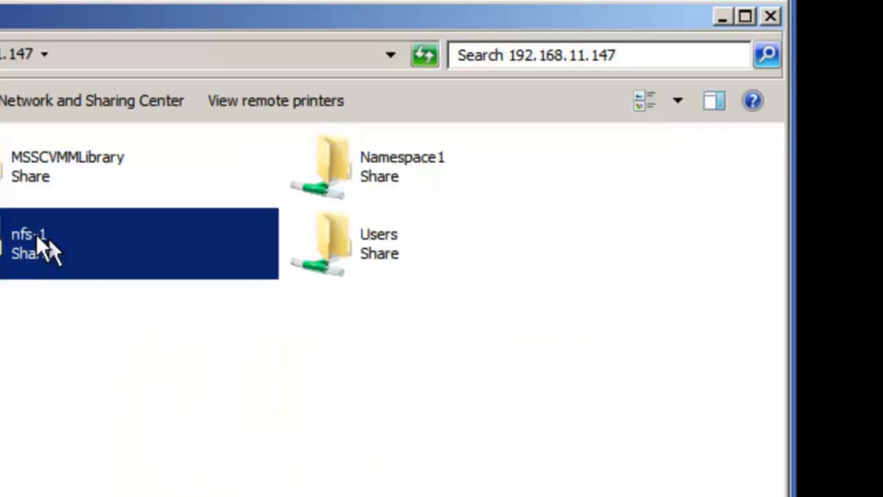
double_click(27, 212)
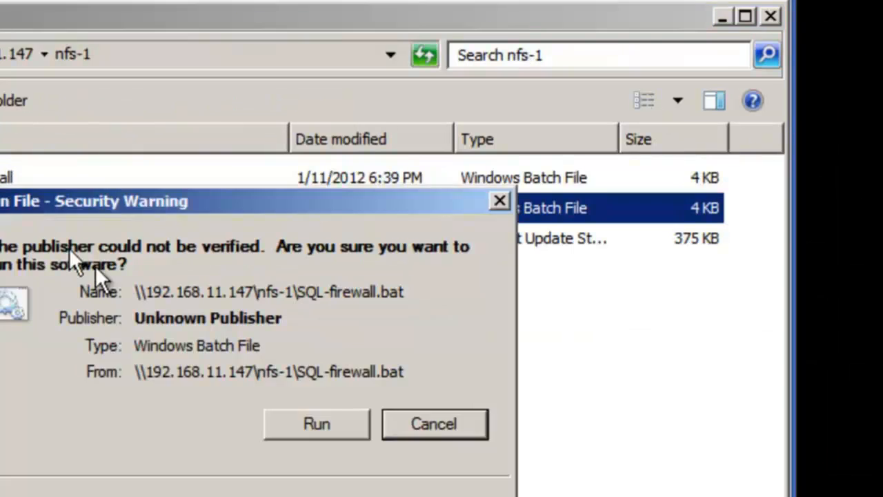
left_click(315, 424)
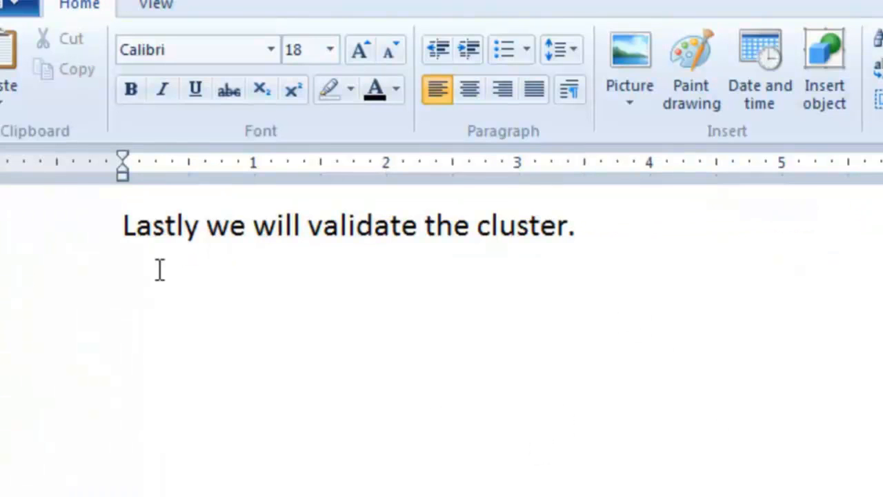
Validate the cluster with the listed services or applications taken offline for disk testing, and start the validation.
left_click(108, 234)
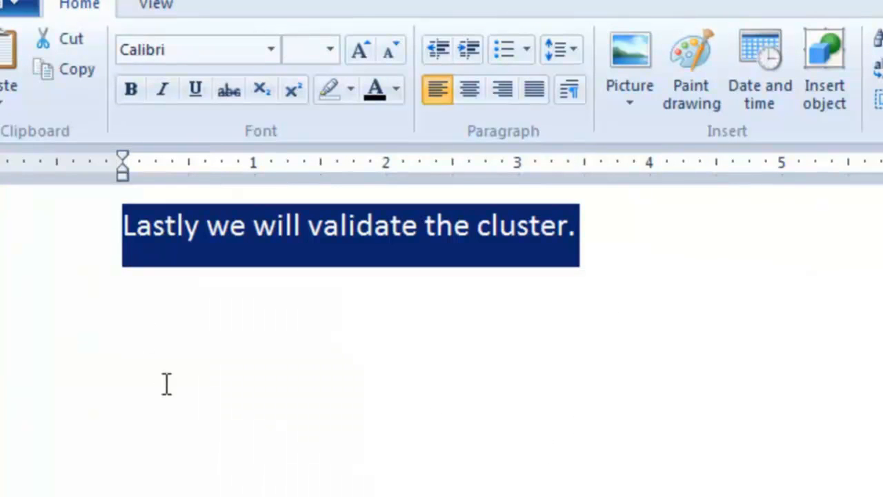
left_click(315, 391)
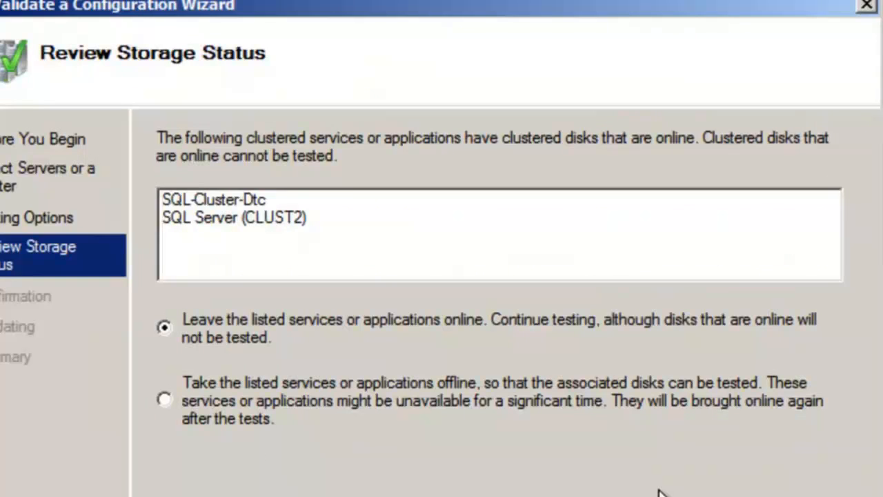
left_click(164, 400)
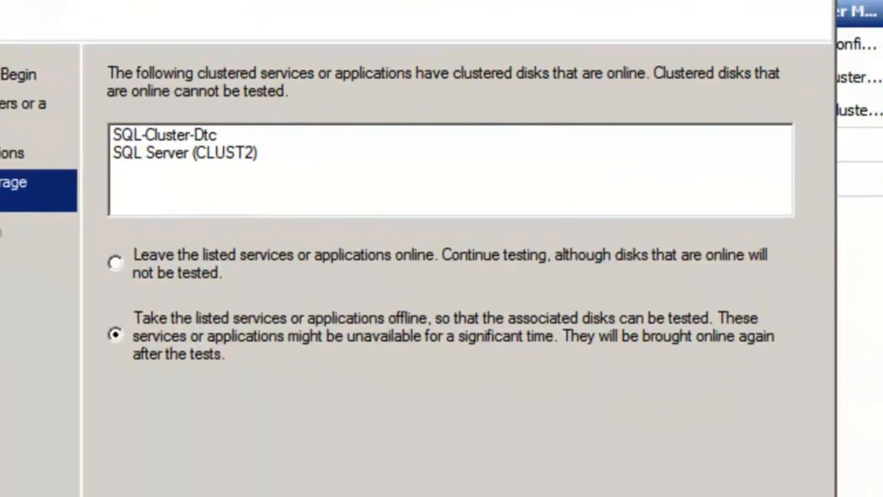
left_click(644, 493)
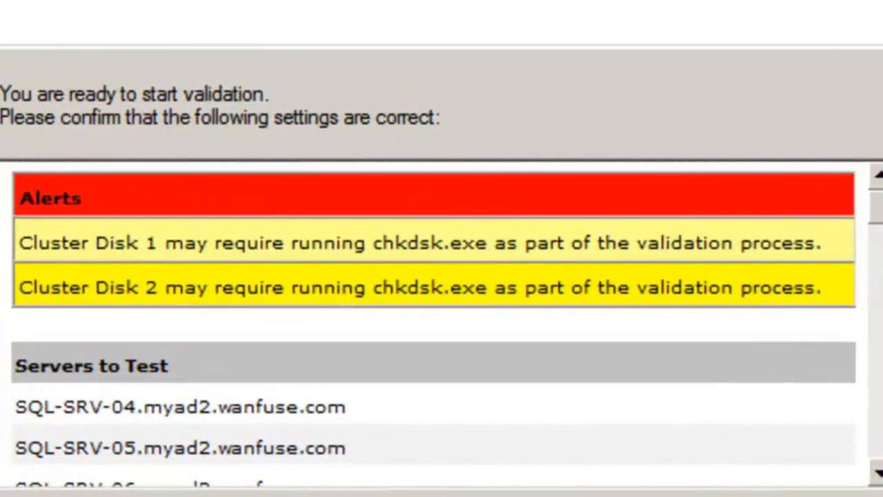
key("Return")
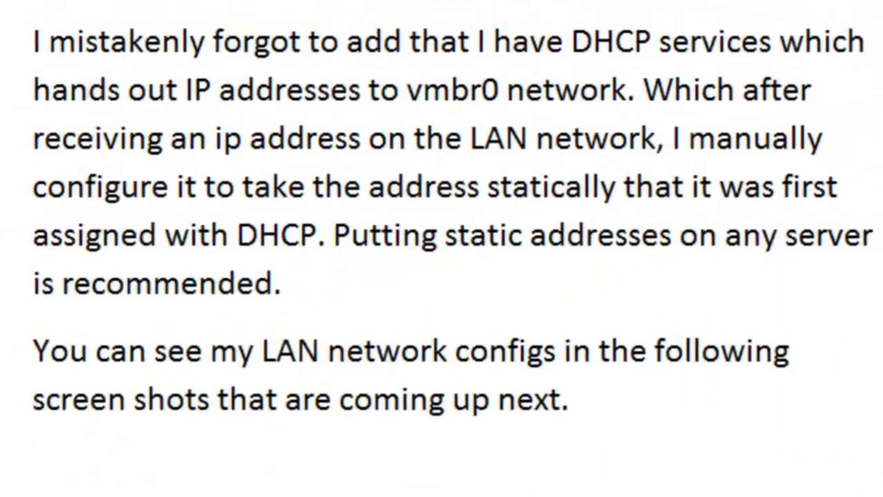
Read the WordPad note on DHCP and static LAN addresses, highlighting it line by line.
left_click(17, 47)
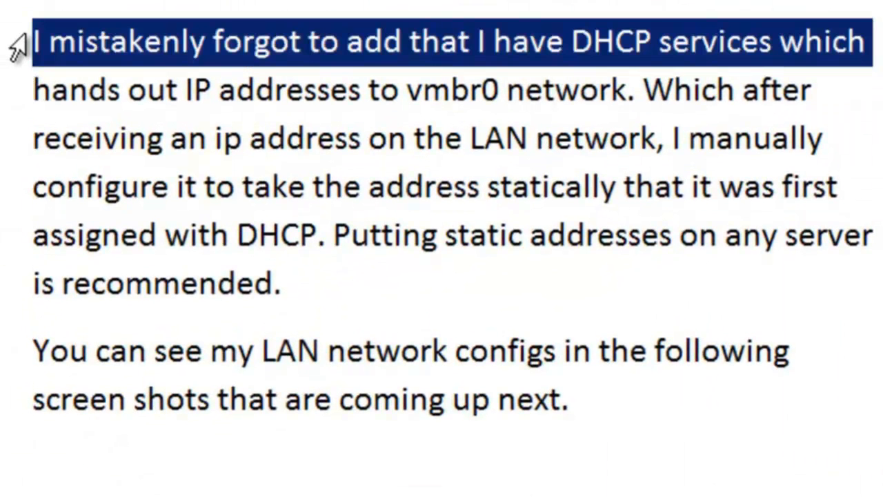
left_click(16, 98)
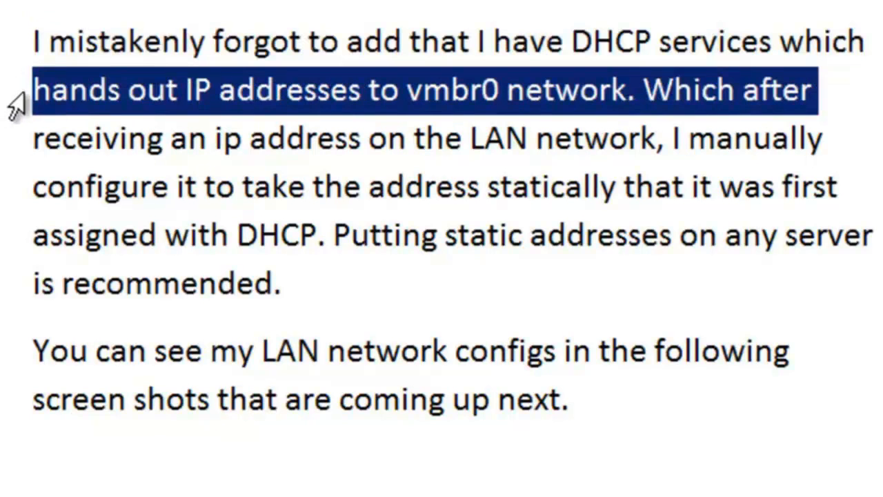
left_click(18, 146)
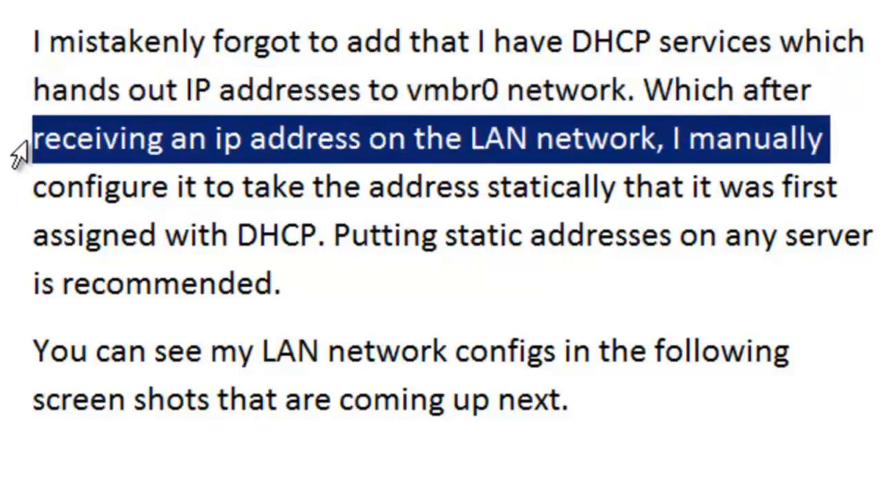
left_click(17, 198)
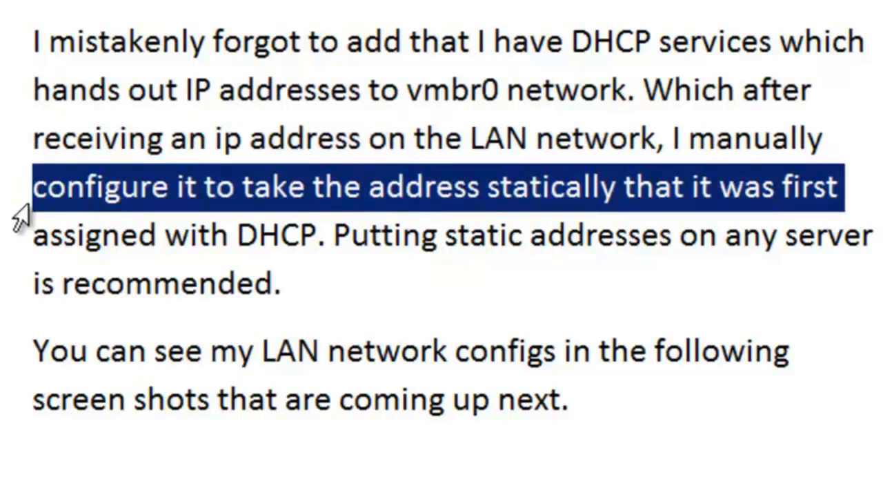
left_click(20, 241)
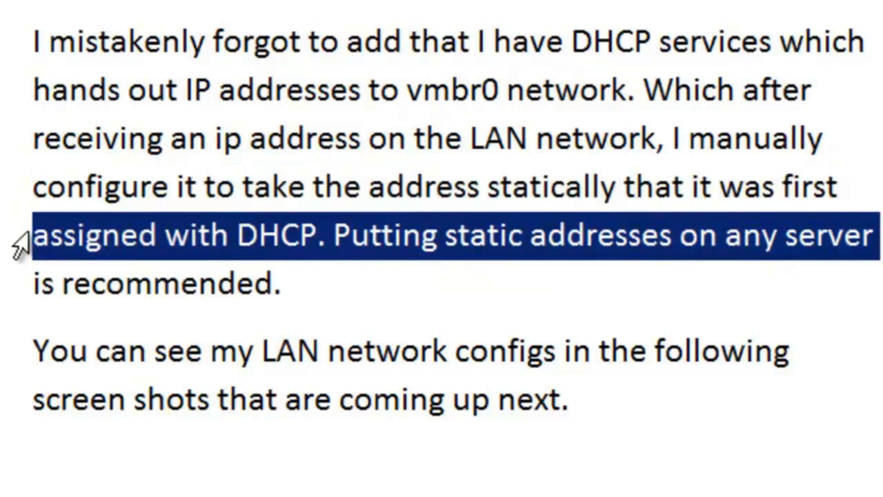
left_click(15, 298)
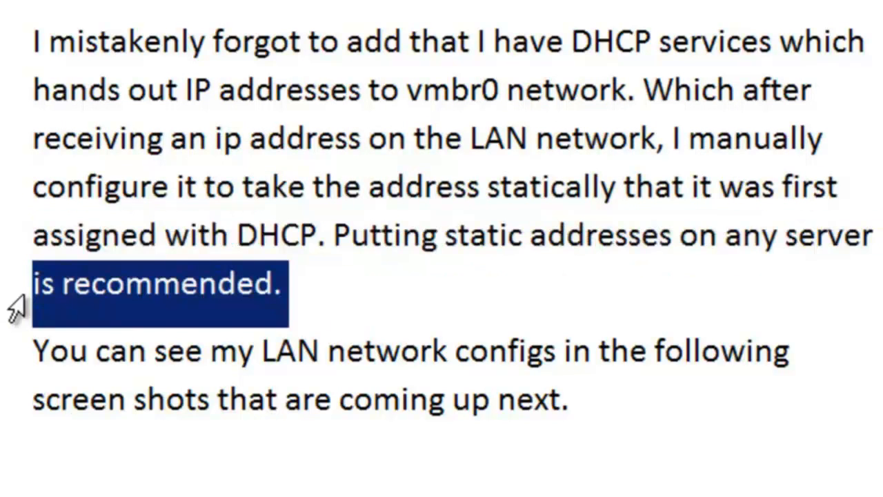
Highlight the note's closing sentence about the LAN network configs, and select the whole note from first line to last.
left_click(14, 367)
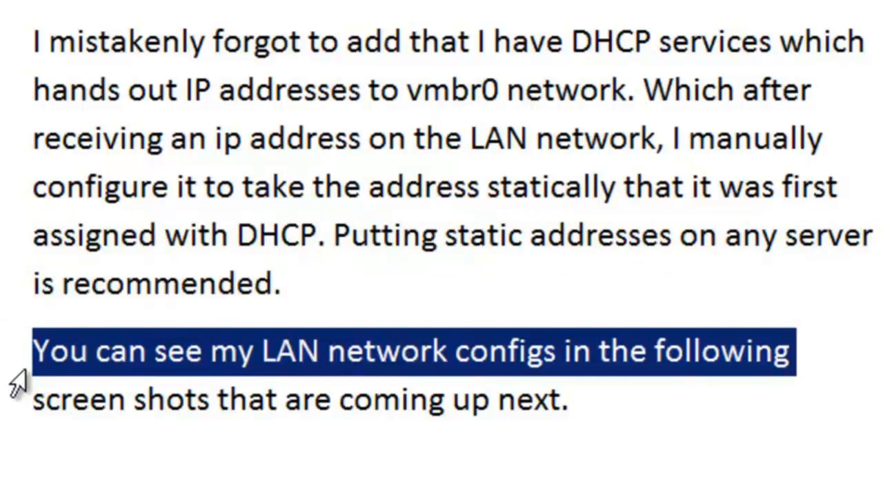
left_click(18, 417)
left_click_drag(13, 31, 20, 427)
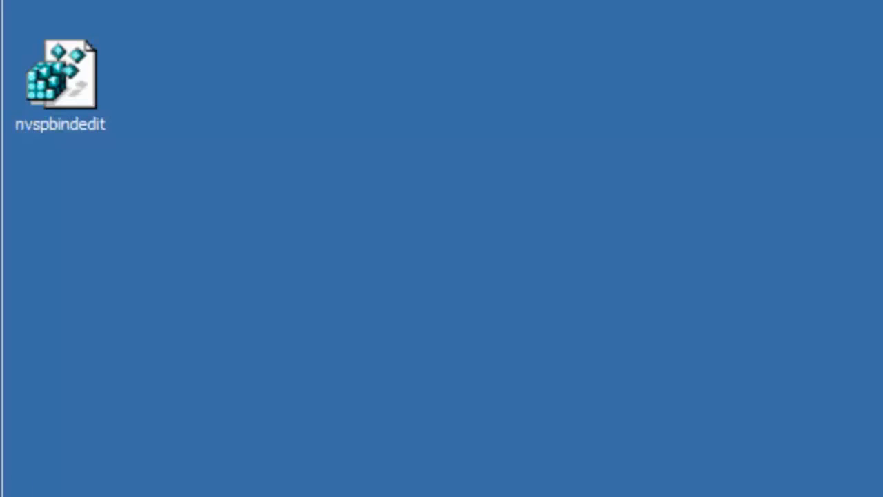
Open the network adapter settings of SQL-SRV-04 from its network properties.
key("super")
right_click(458, 306)
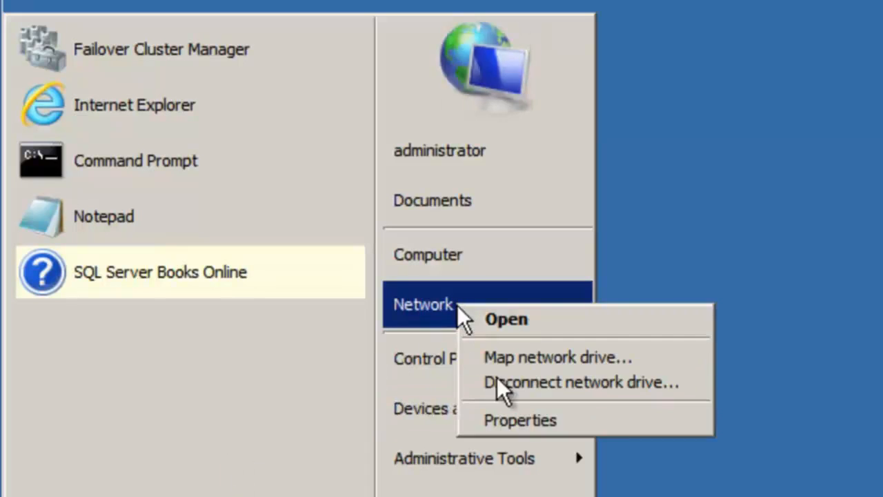
key("Escape")
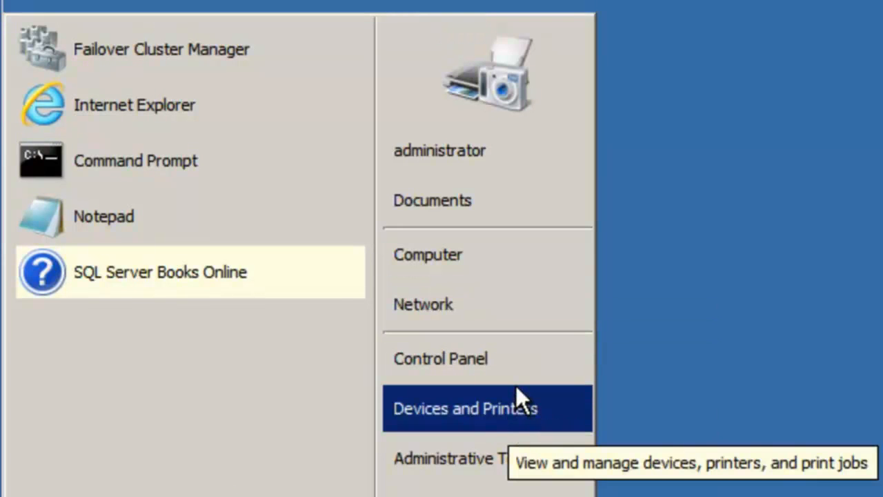
left_click(516, 387)
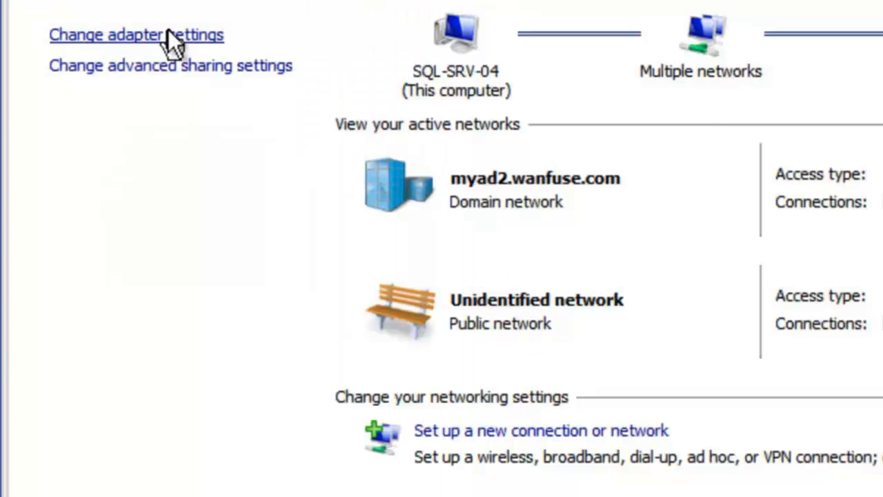
left_click(169, 30)
Examine the LAN adapter's IPv4 properties, including the advanced IP and DNS settings.
left_click(490, 43)
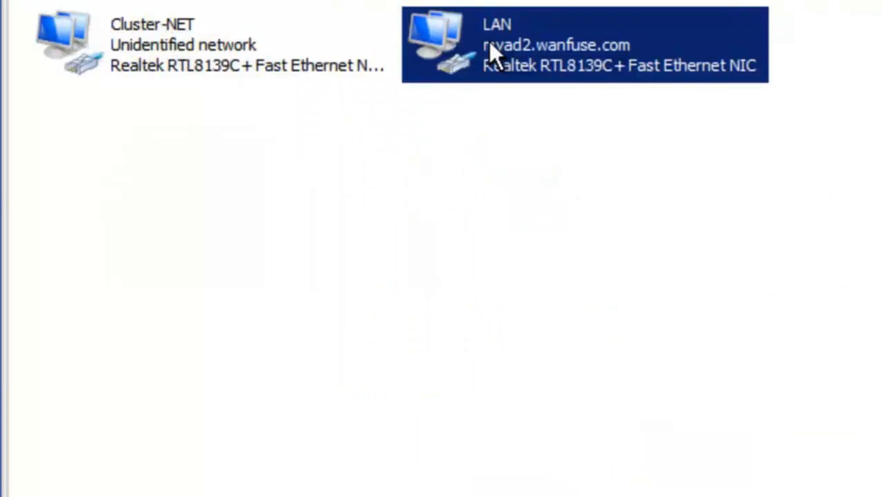
right_click(489, 41)
left_click(573, 282)
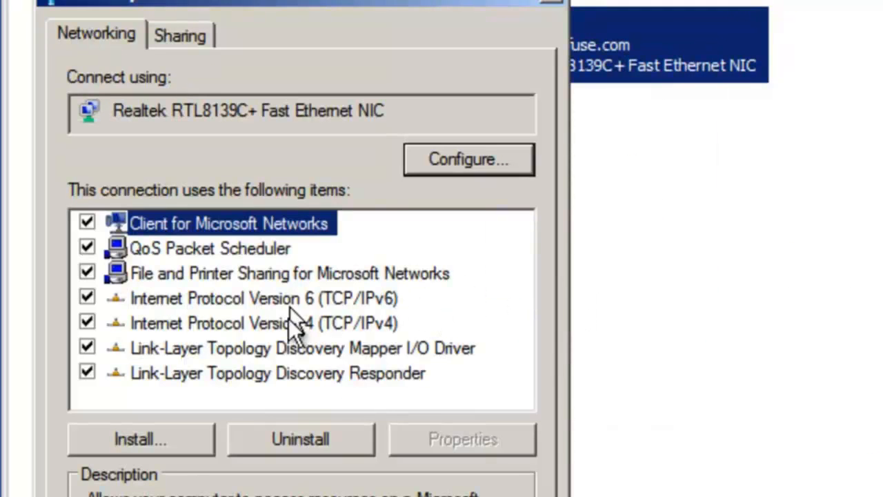
left_click(304, 323)
left_click(454, 442)
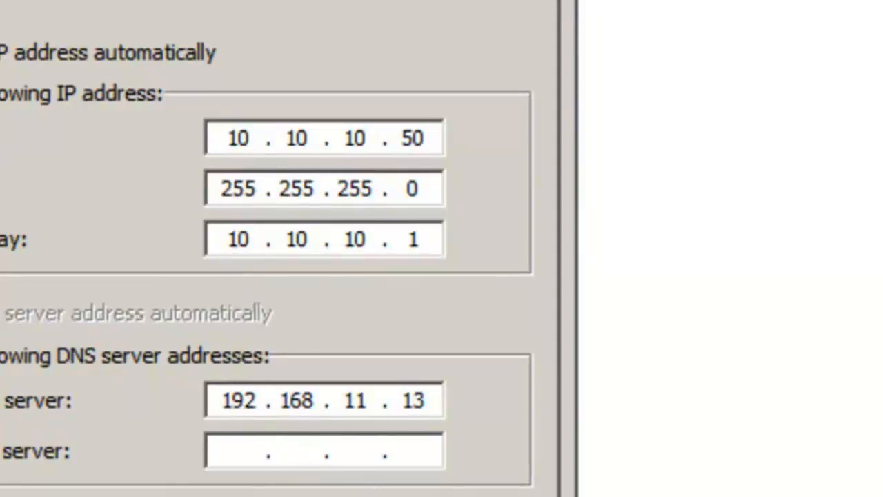
left_click(460, 491)
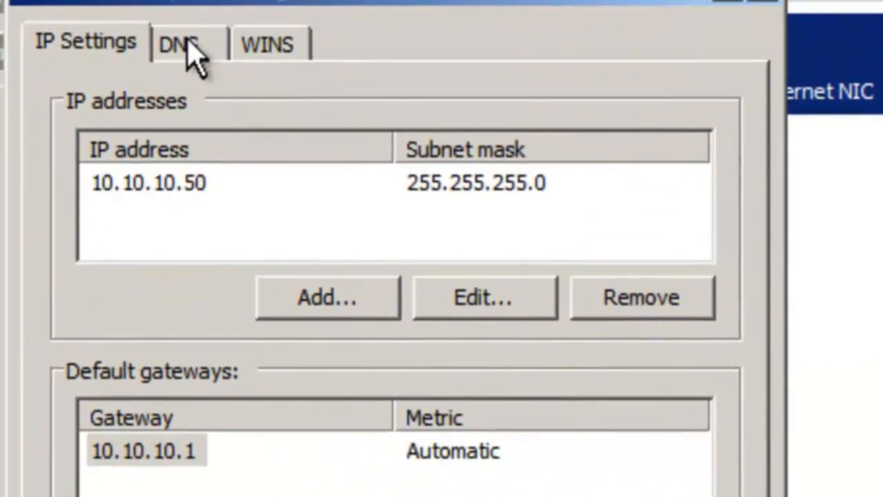
left_click(192, 42)
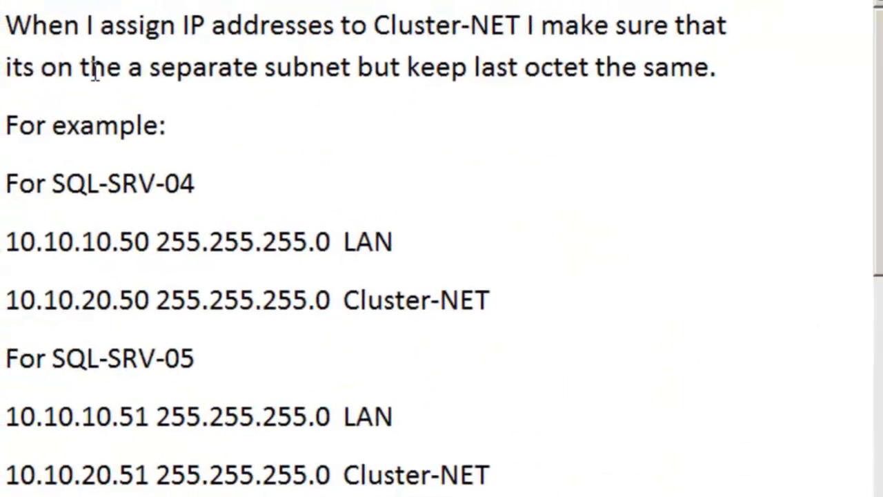
Read the note on assigning Cluster-NET addresses, highlighting it line by line through the SQL-SRV-04 LAN and Cluster-NET example addresses.
left_click(7, 27)
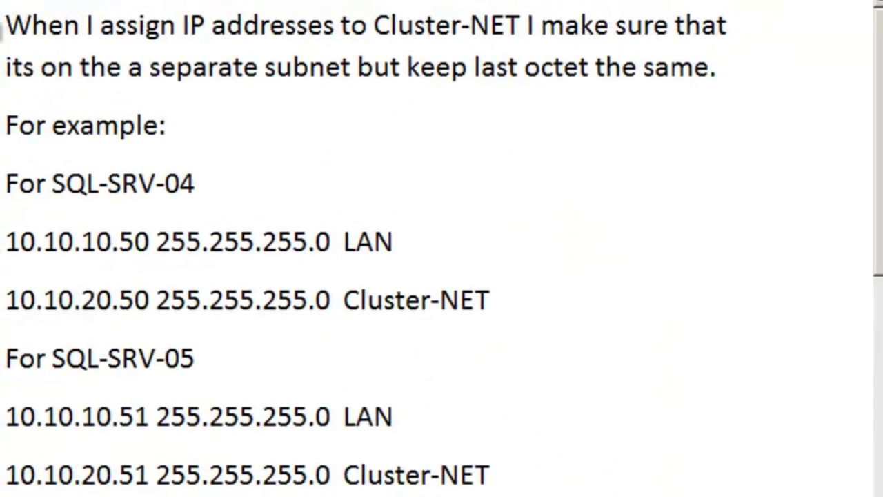
left_click(2, 27)
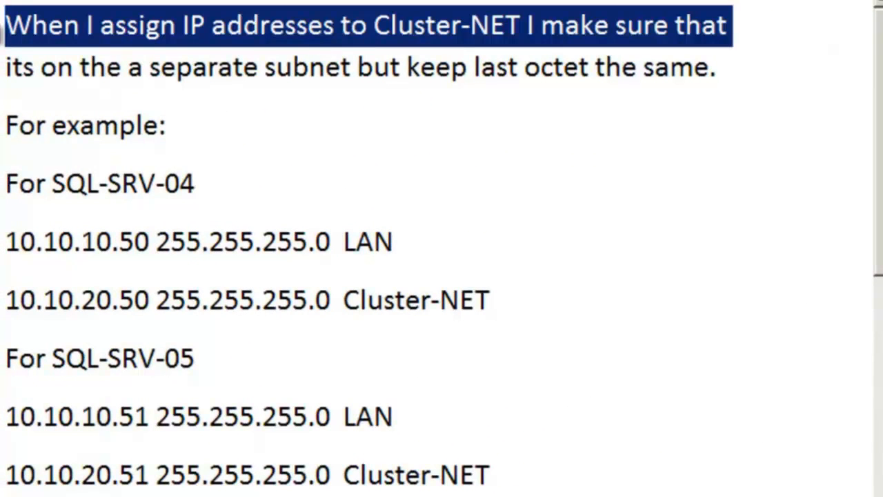
left_click(2, 77)
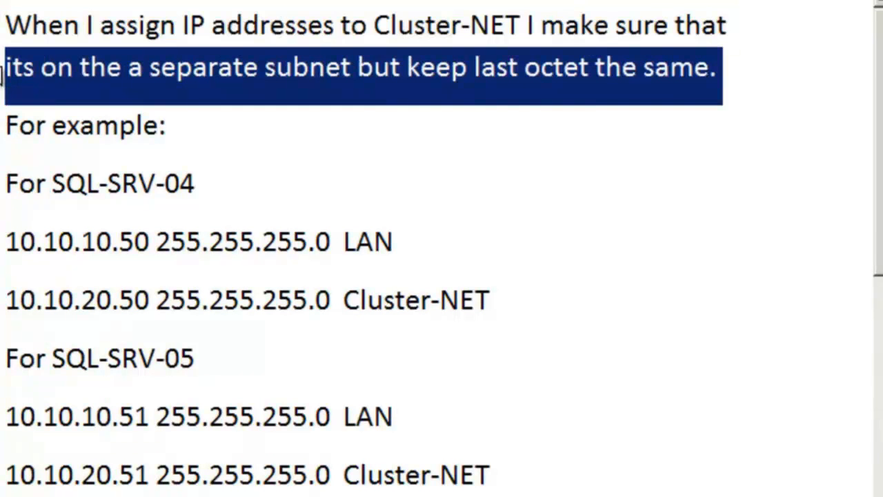
left_click(2, 136)
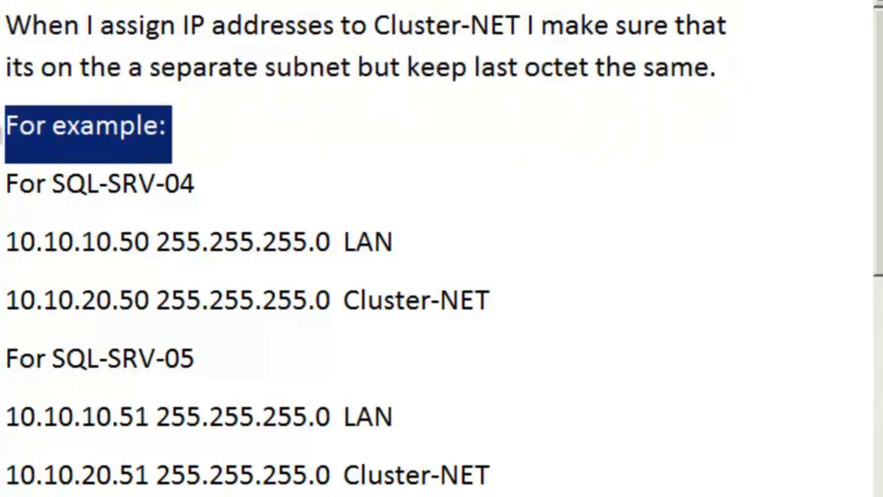
left_click(1, 196)
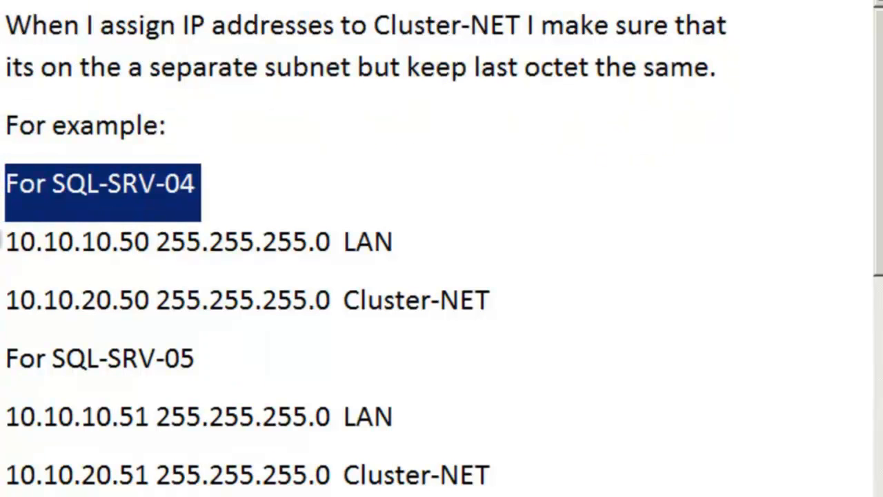
left_click(1, 254)
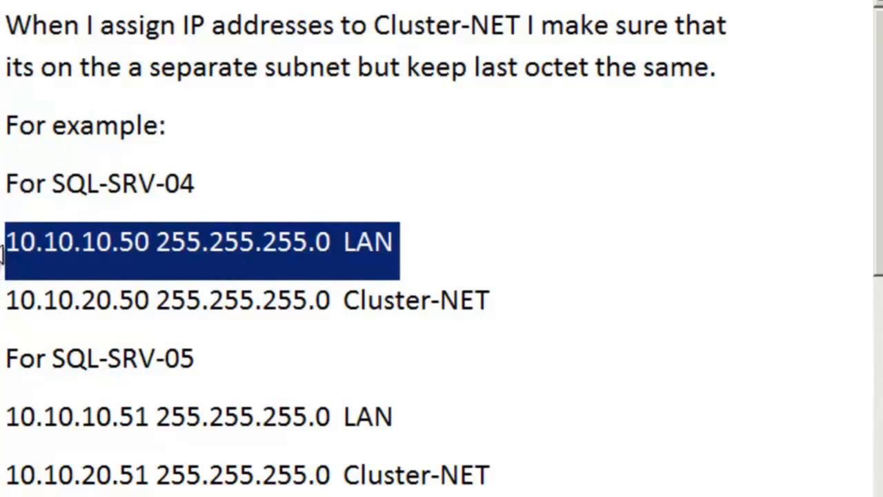
left_click_drag(2, 254, 2, 302)
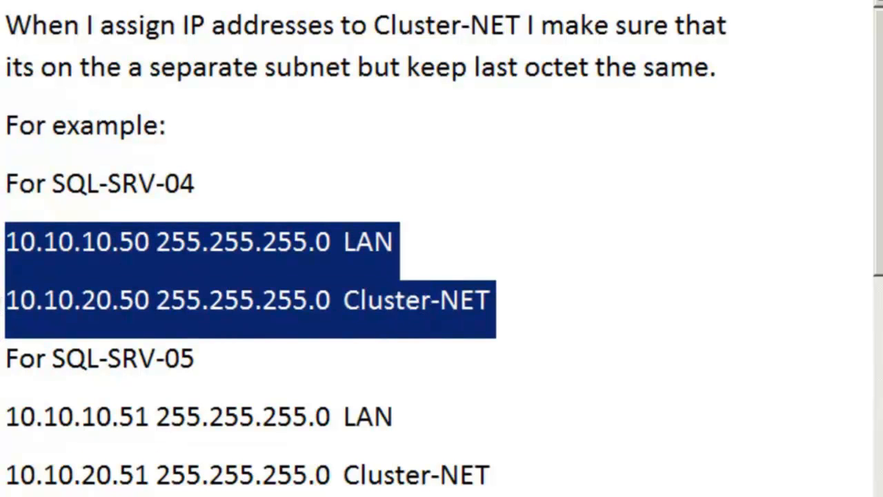